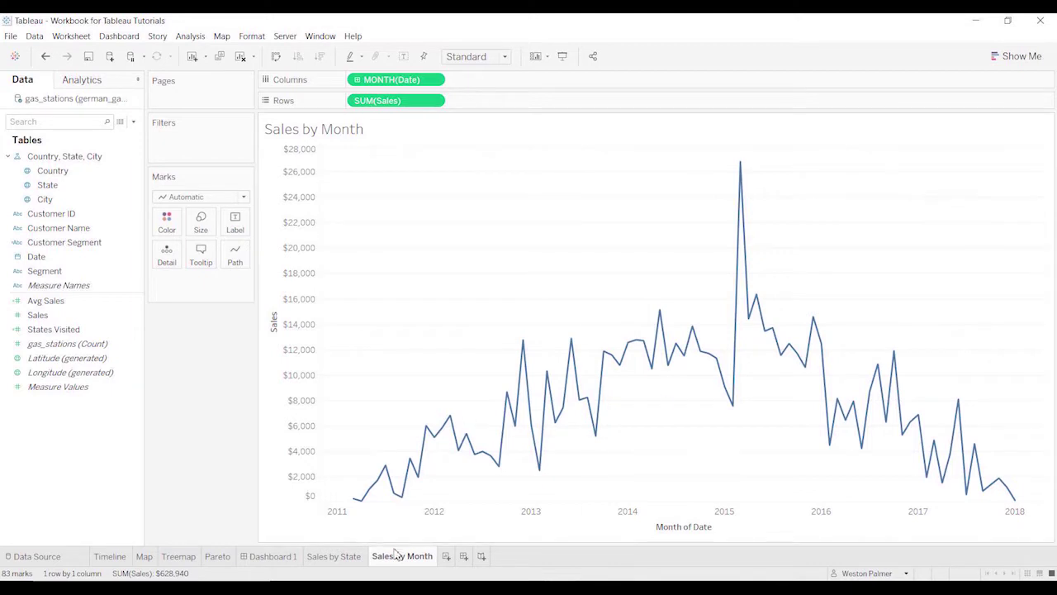
# - Go to the Sales by State sheet and widen the Customer Segment column until its header fits
pyautogui.click(347, 565)
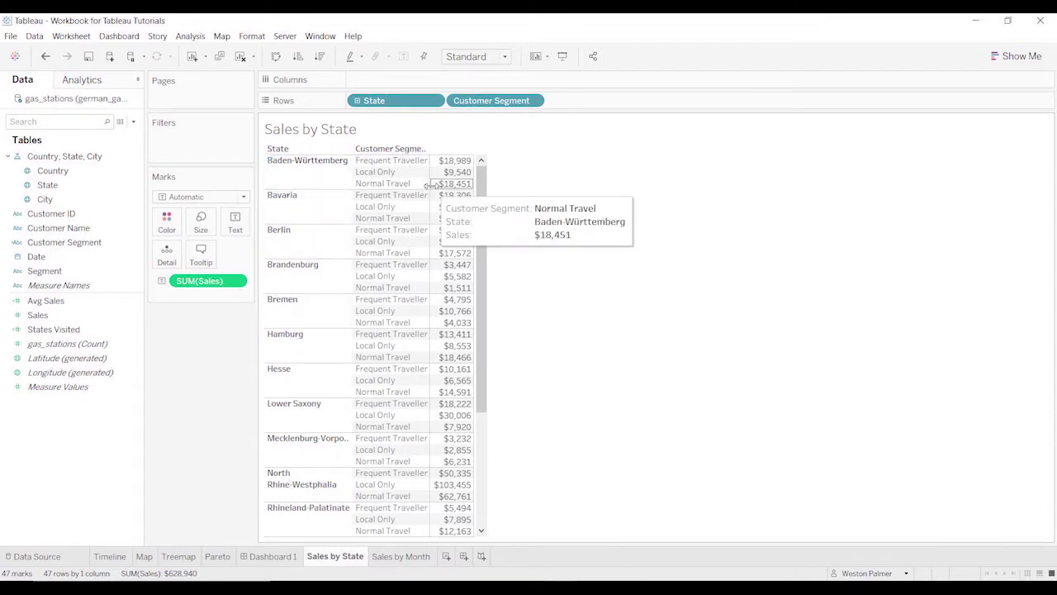
pyautogui.moveTo(429, 191); pyautogui.dragTo(447, 198)
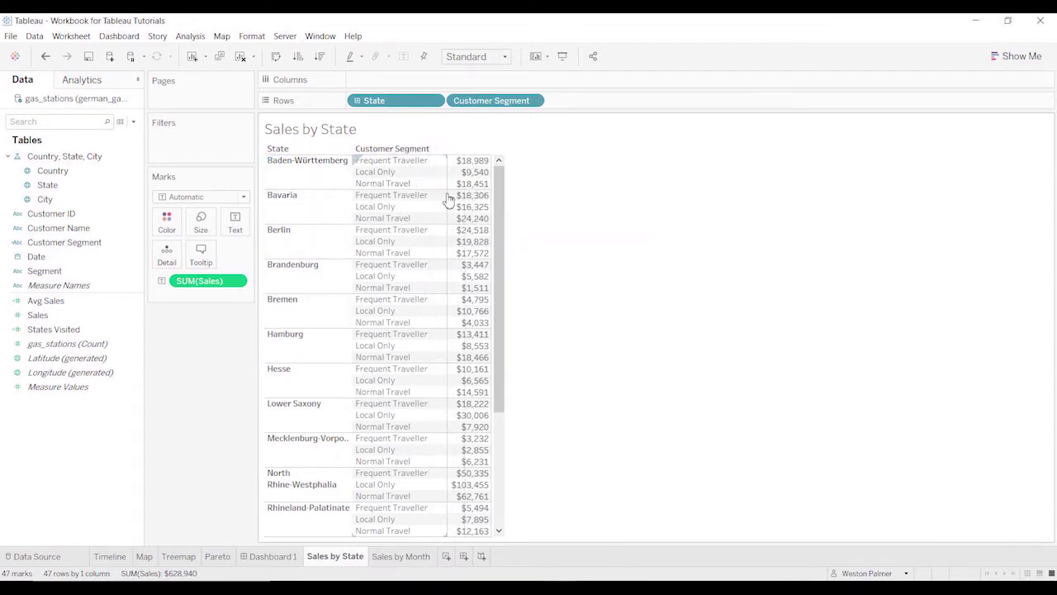
# - Apply the Percent of Total quick table calculation to the SUM(Sales) pill on the Marks card
pyautogui.click(236, 282)
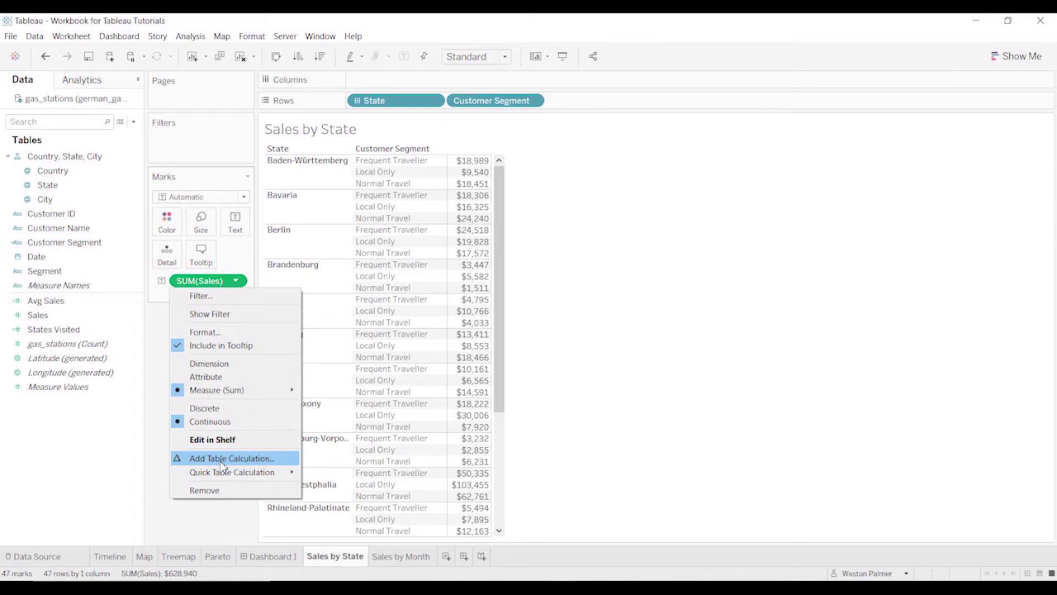
pyautogui.moveTo(233, 479)
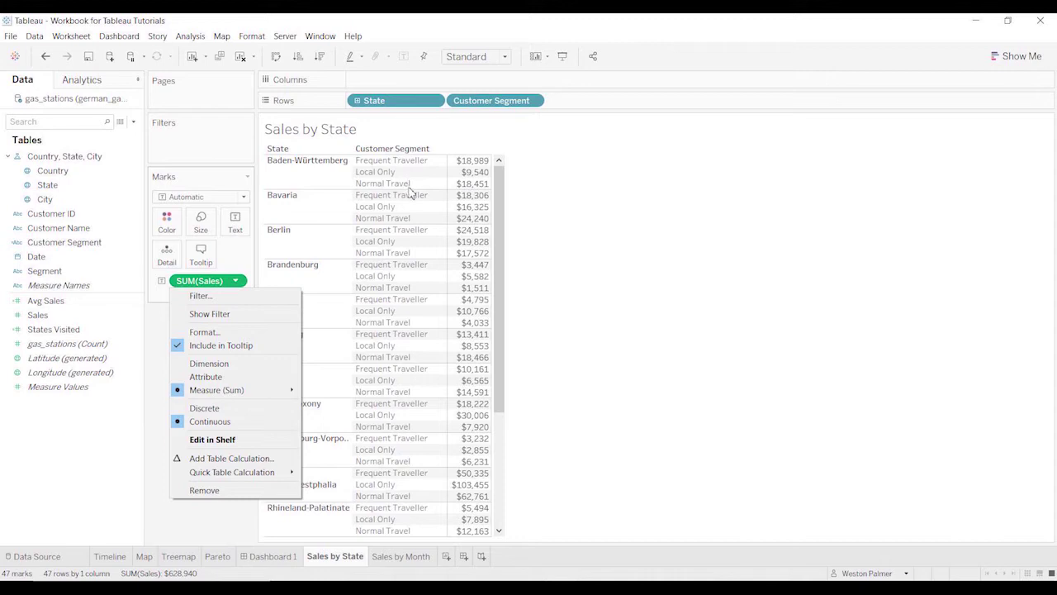
pyautogui.moveTo(281, 477)
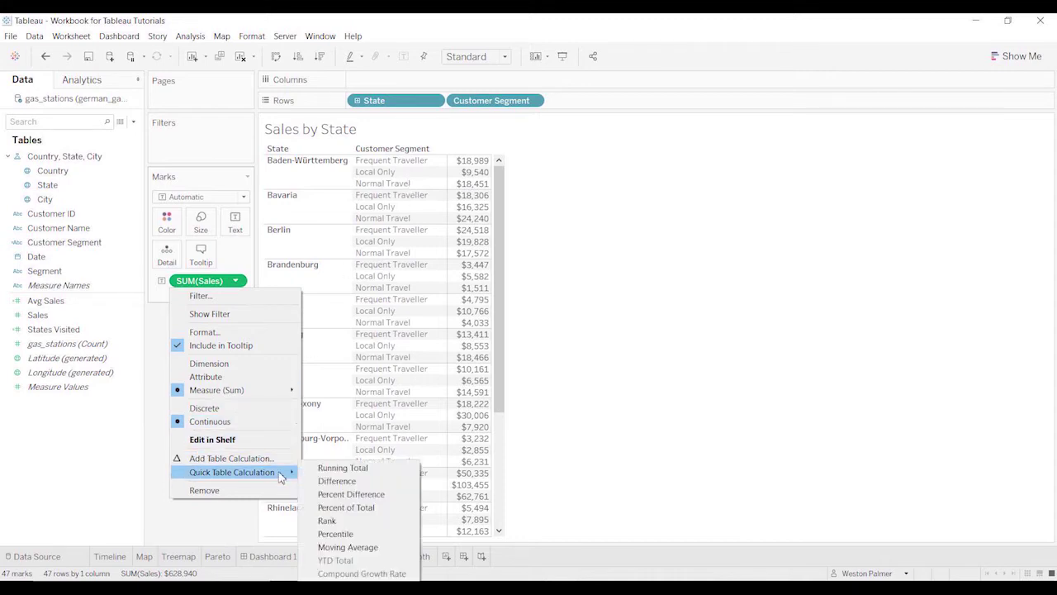
pyautogui.click(387, 509)
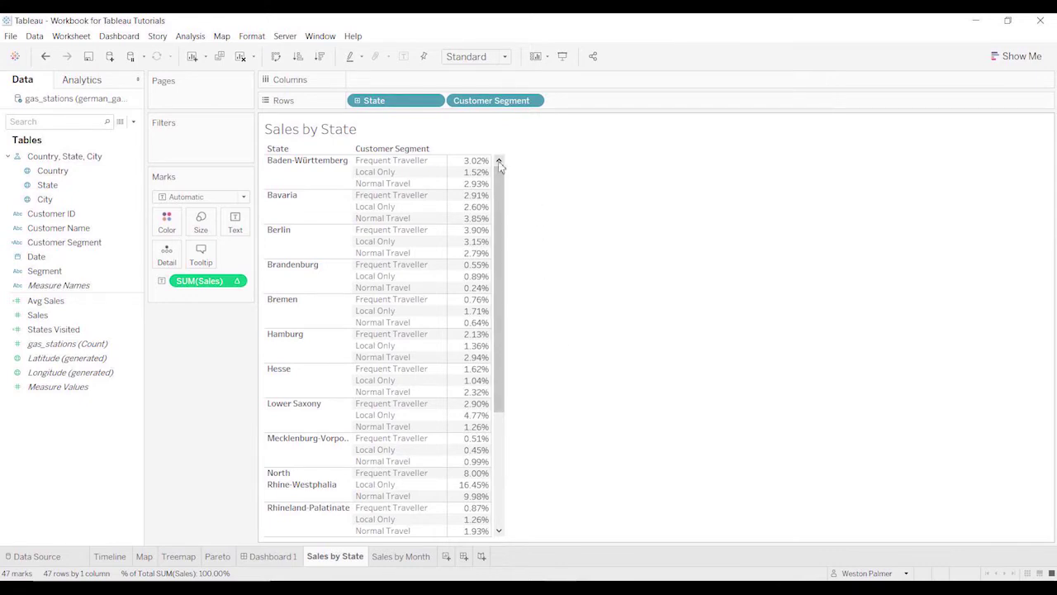
# - Bring up the context menu of the percent-of-total SUM(Sales) pill
pyautogui.moveTo(491, 164)
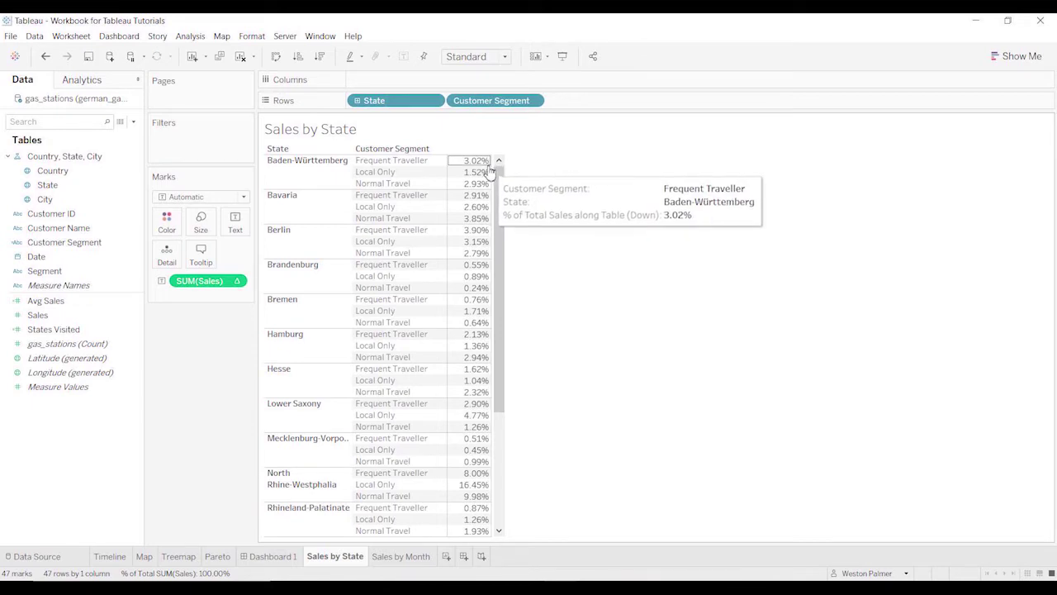
pyautogui.moveTo(487, 185)
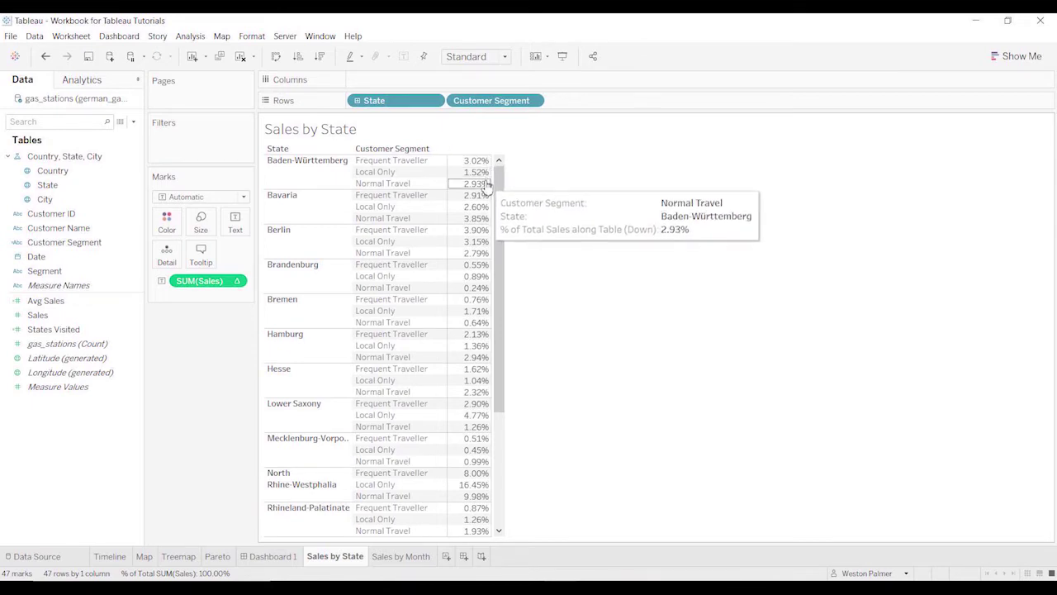
pyautogui.click(237, 282)
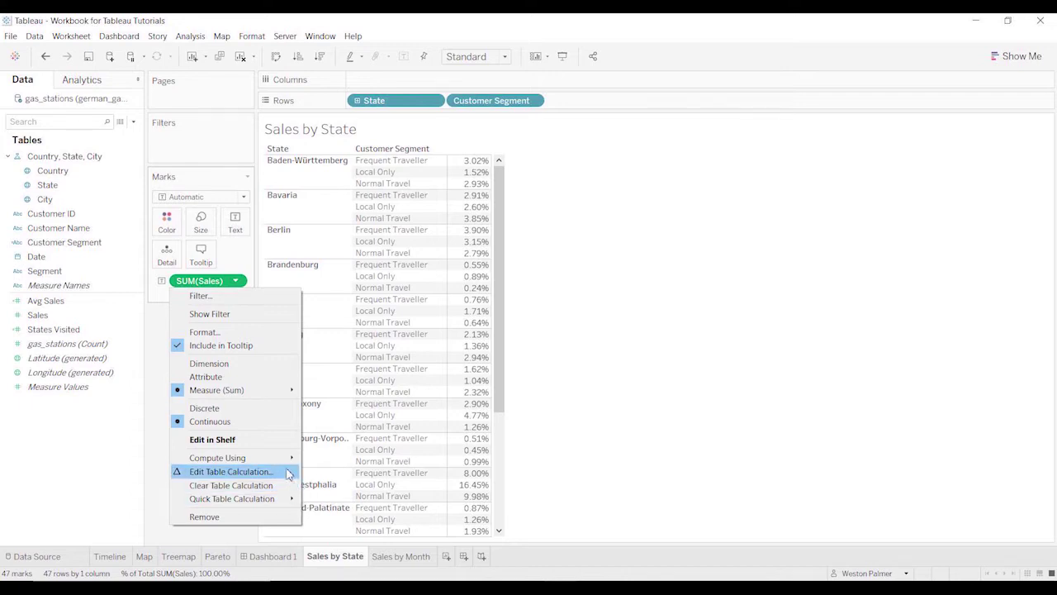
# - Open the SUM(Sales) table calculation, move the dialog aside, and keep Percent of Total
pyautogui.moveTo(288, 467)
pyautogui.click(252, 477)
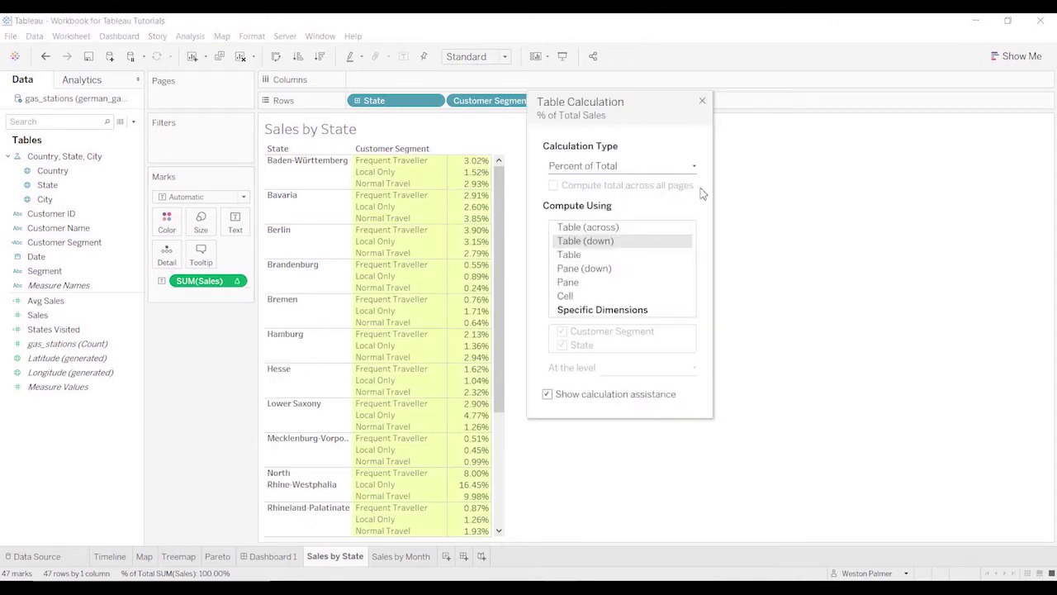
pyautogui.moveTo(649, 102); pyautogui.dragTo(753, 163)
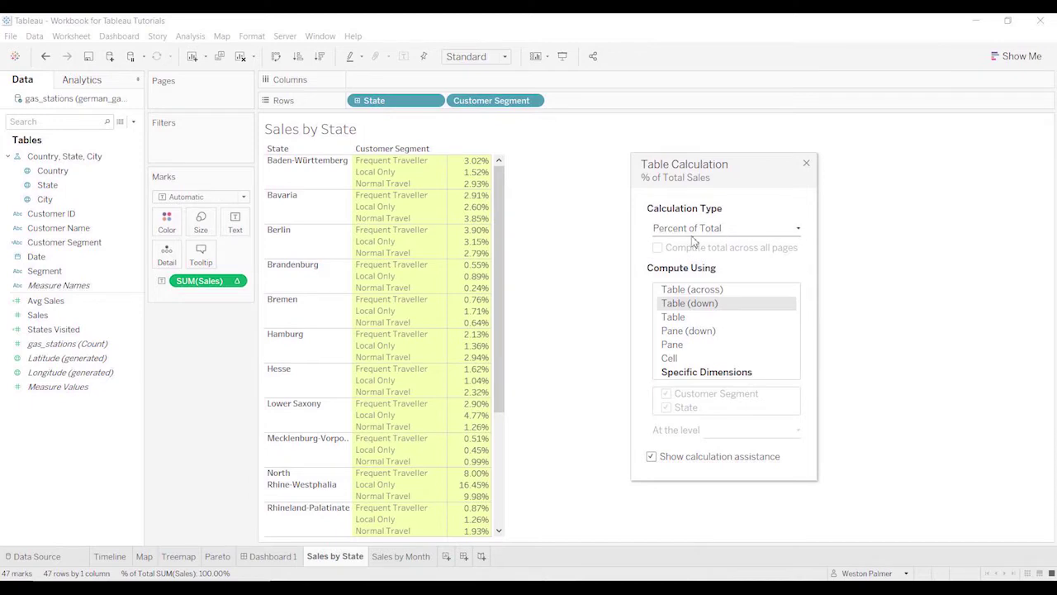
pyautogui.click(798, 232)
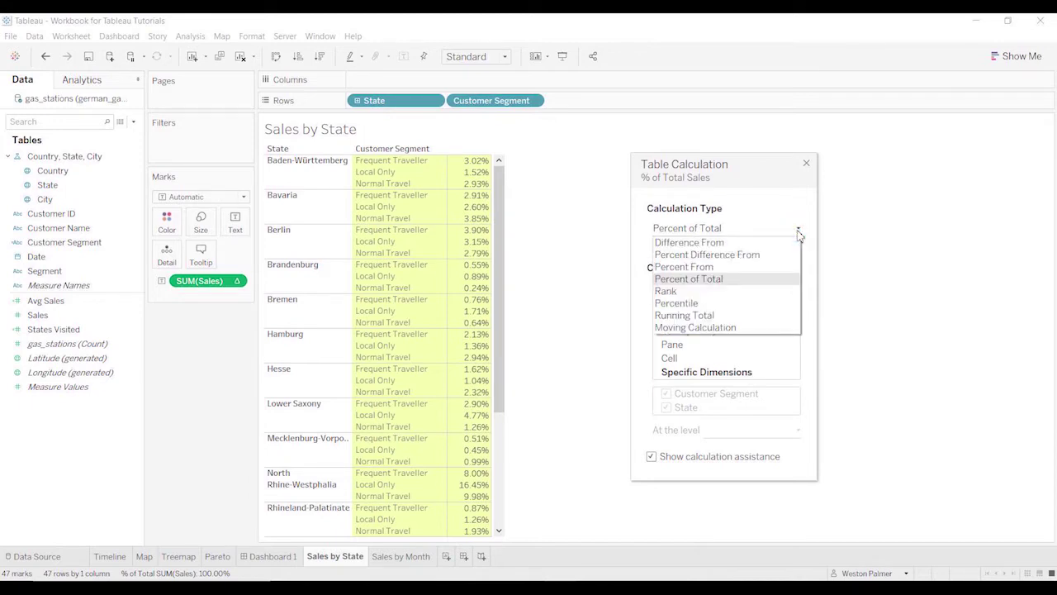
pyautogui.click(803, 206)
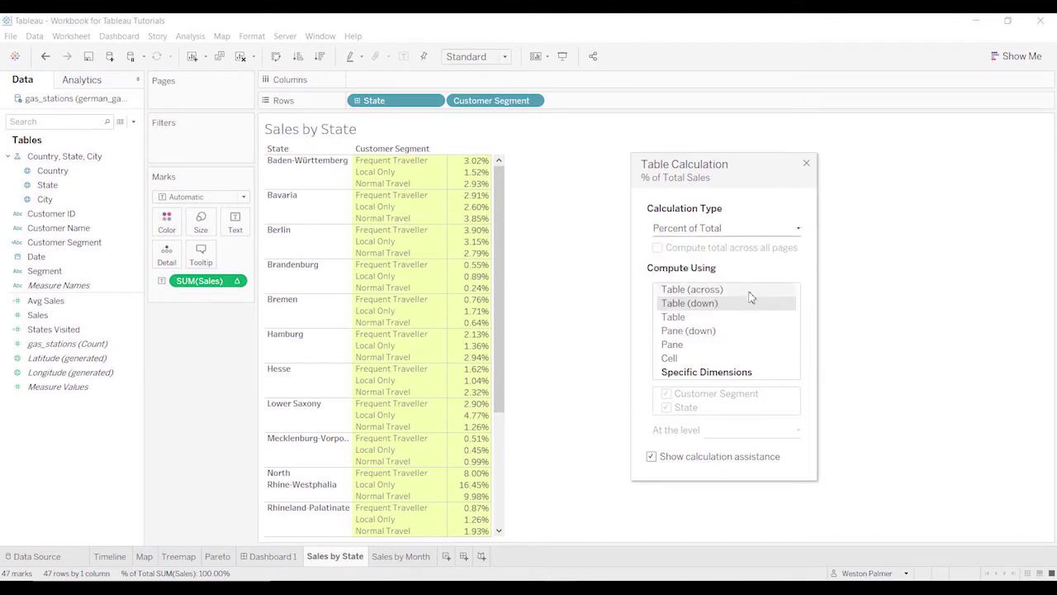
pyautogui.moveTo(464, 166)
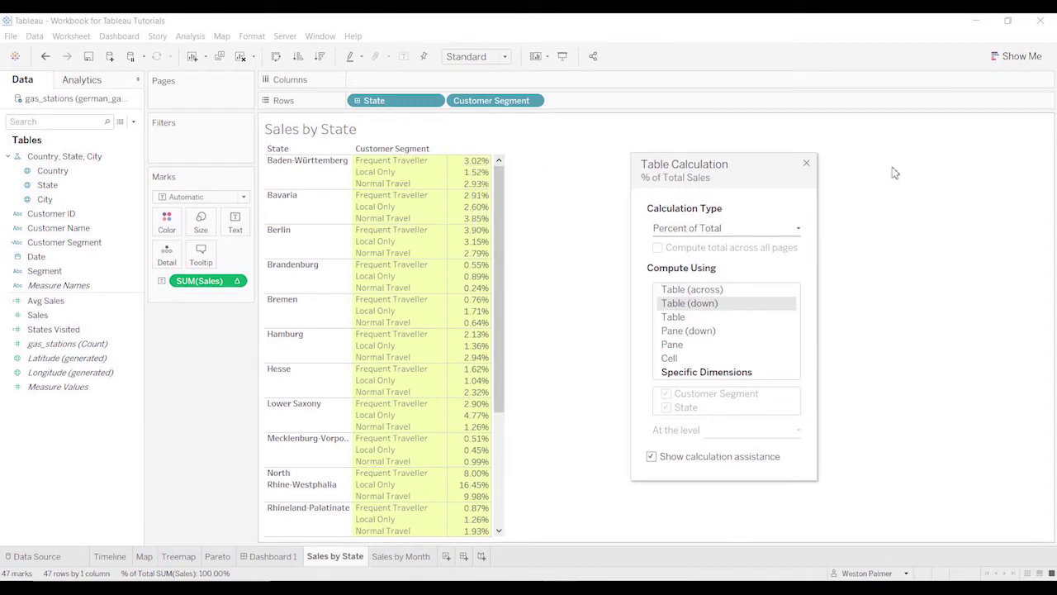
# - Try Table (across) and Table (down) compute options, toggling scope highlighting off and on
pyautogui.click(717, 290)
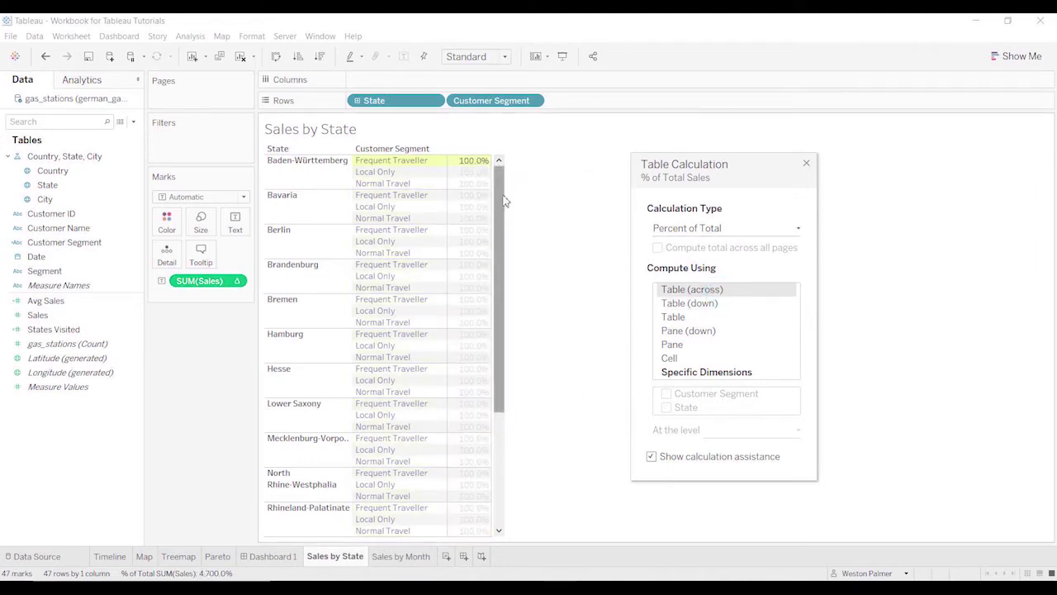
pyautogui.click(702, 305)
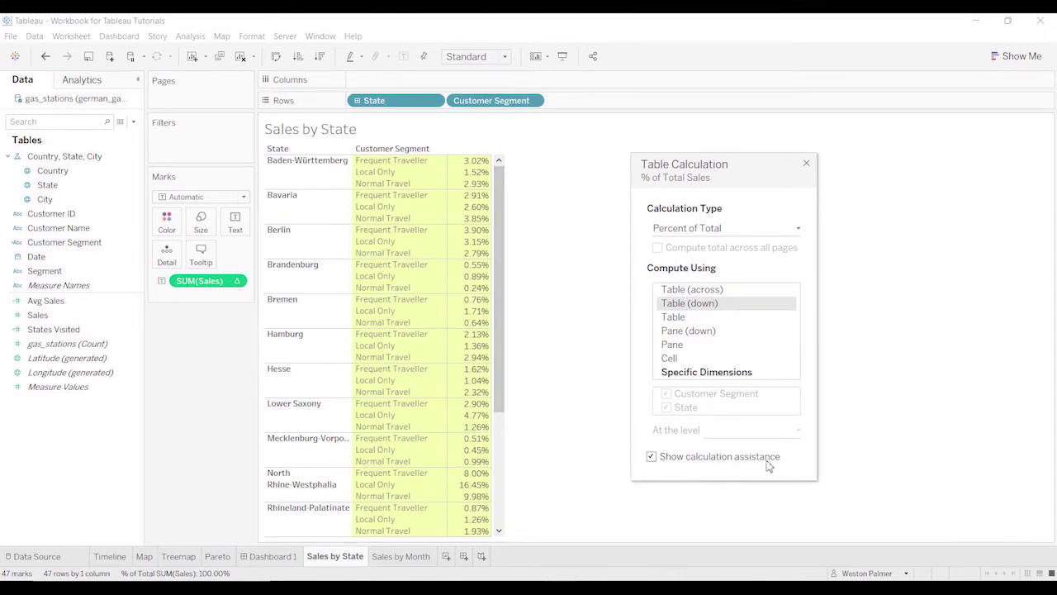
pyautogui.click(652, 457)
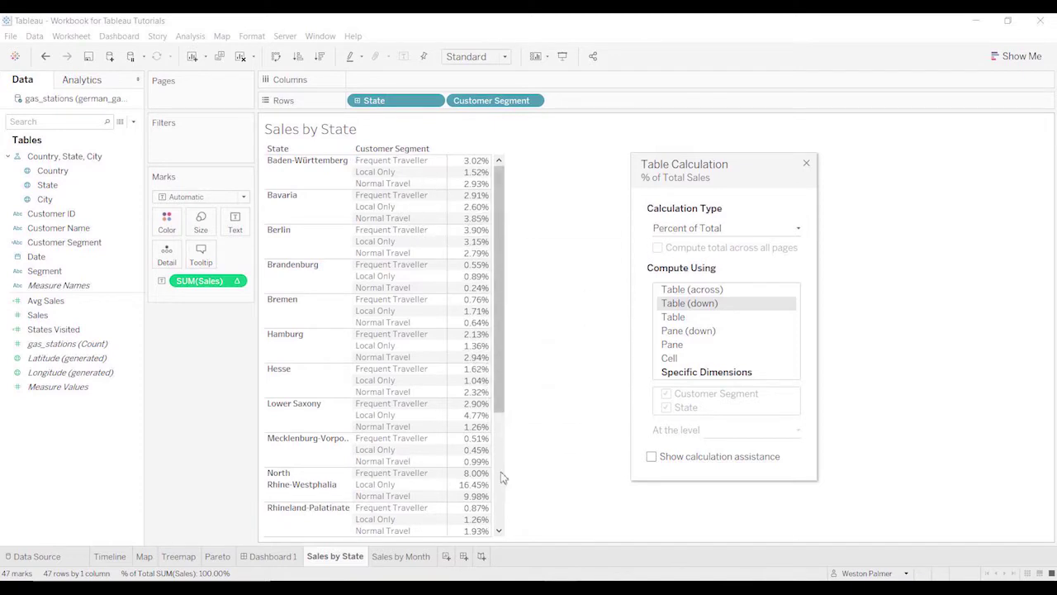
pyautogui.click(652, 460)
# - Cycle through Table, Pane (down), Pane and Cell, ending on Specific Dimensions with none chosen
pyautogui.click(732, 321)
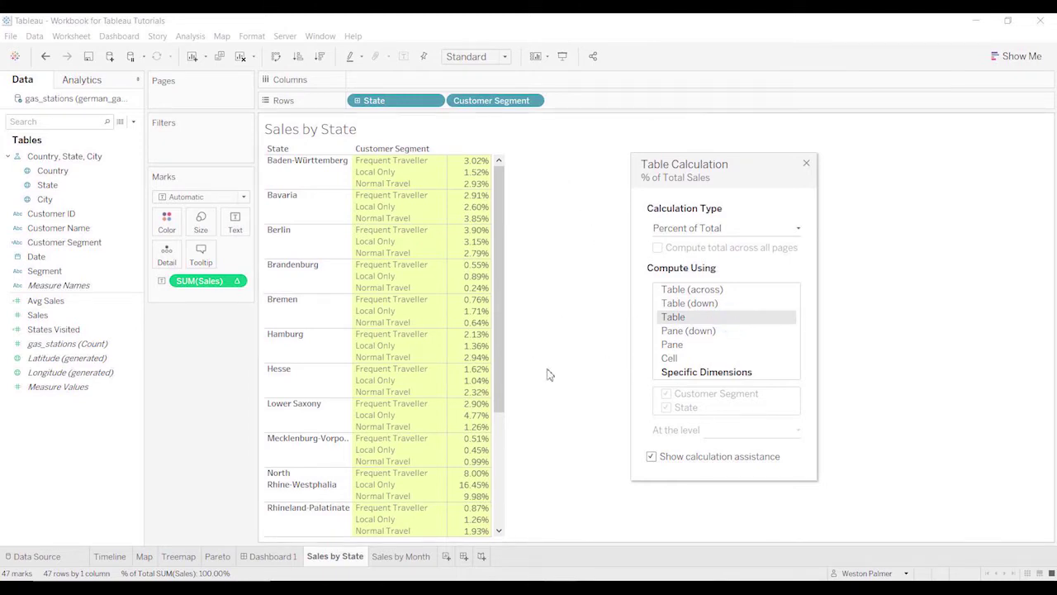
pyautogui.click(726, 334)
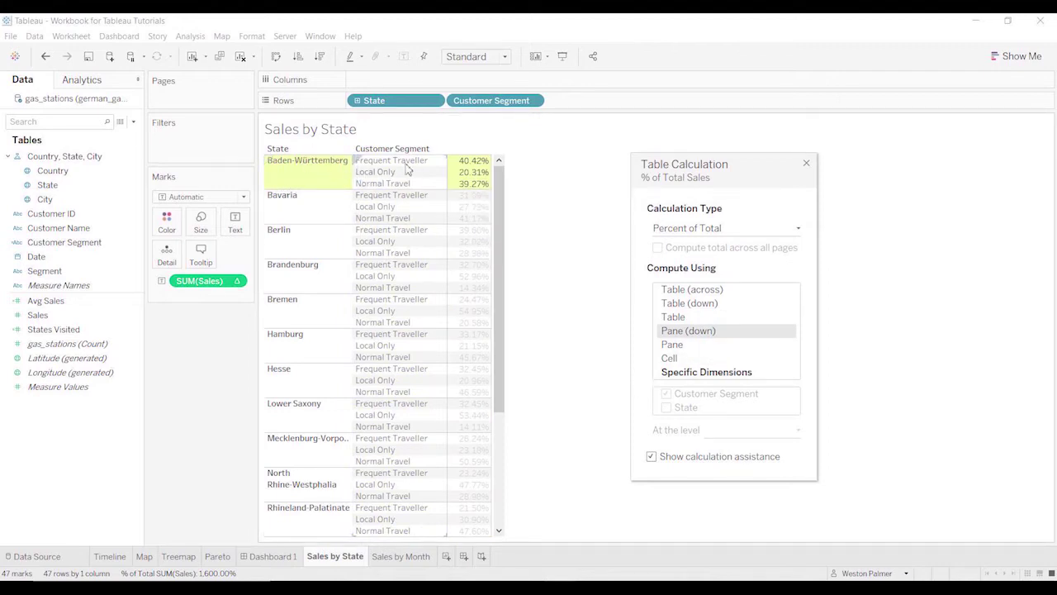
pyautogui.moveTo(487, 169)
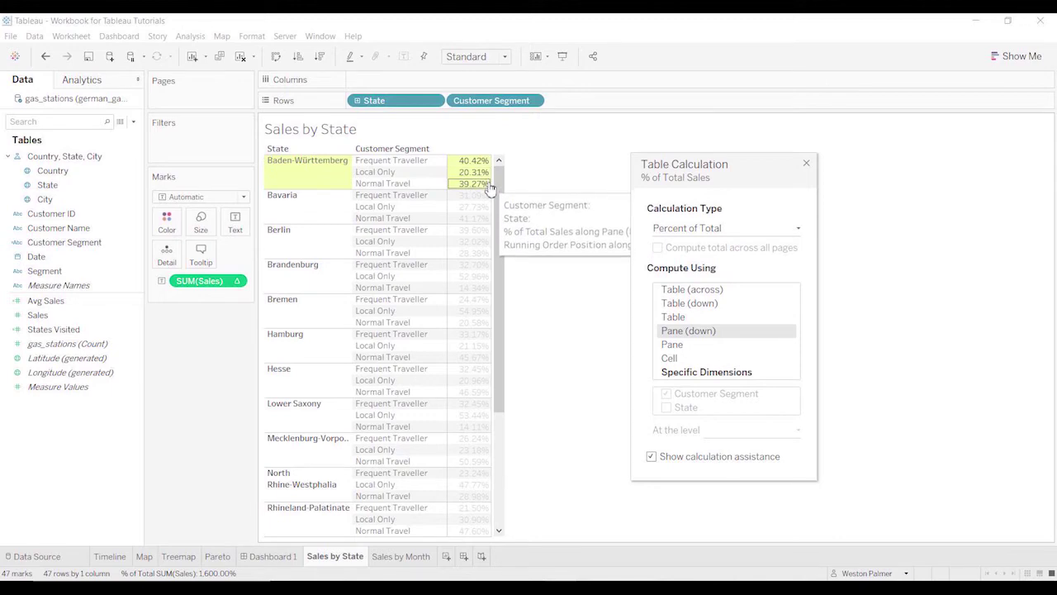
pyautogui.click(716, 346)
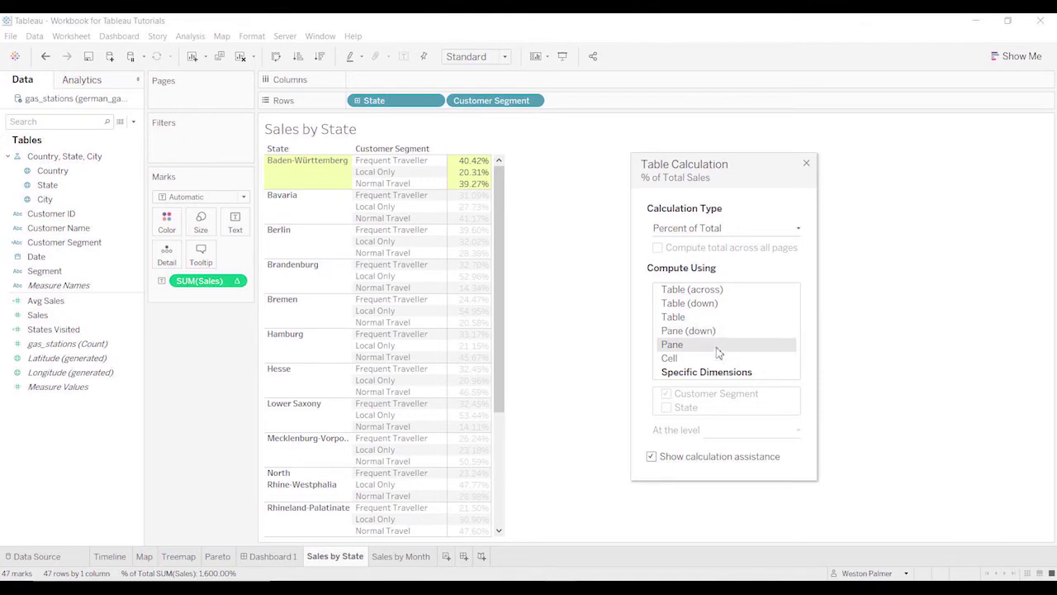
pyautogui.click(685, 360)
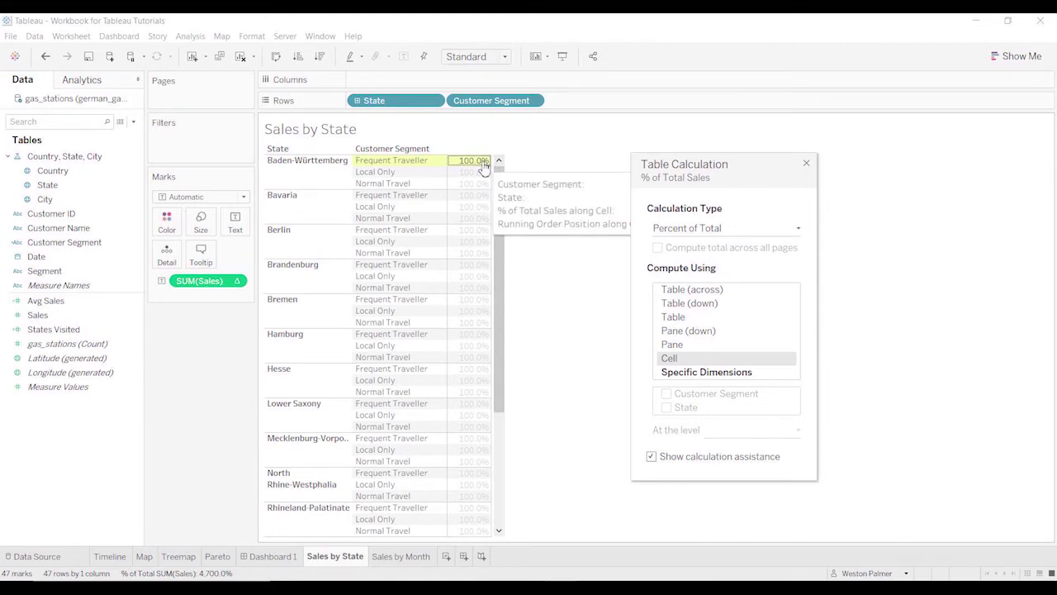
pyautogui.moveTo(492, 167)
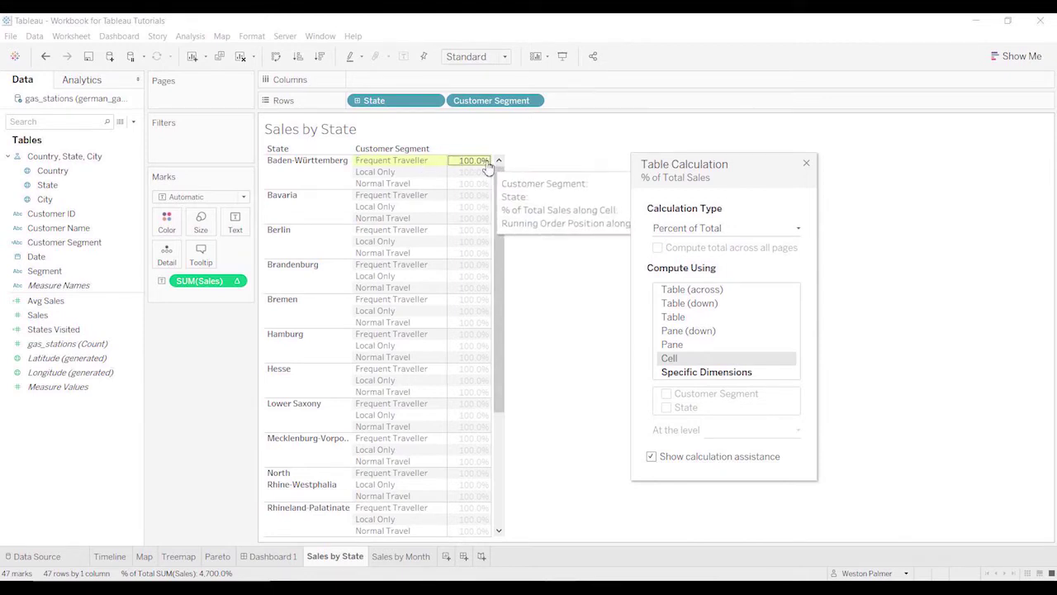
pyautogui.click(728, 374)
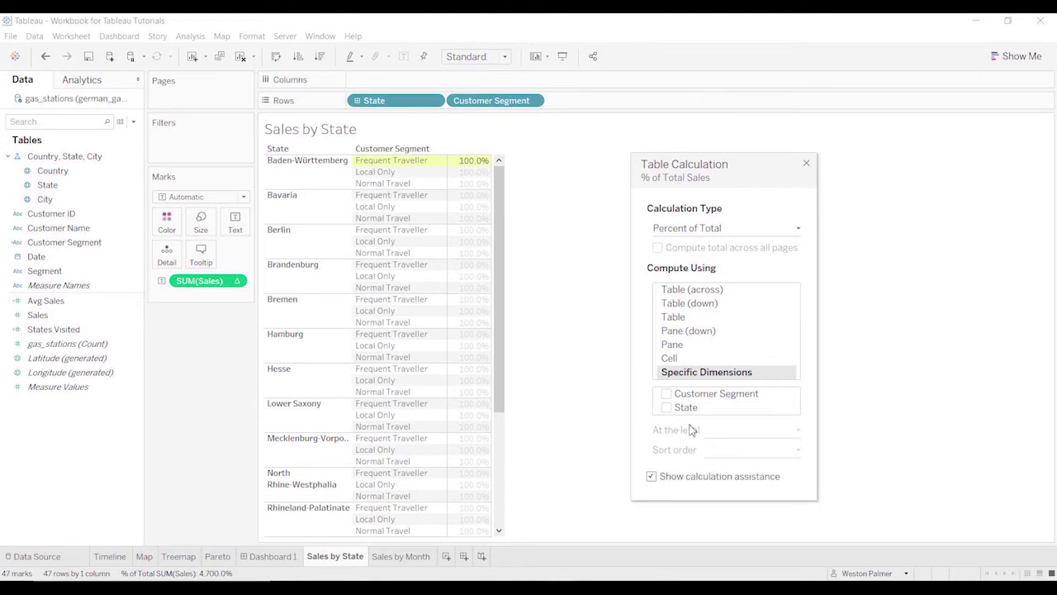
# - Reapply Percent of Total to SUM(Sales) computed Pane (down), so shares sum per state
pyautogui.click(807, 164)
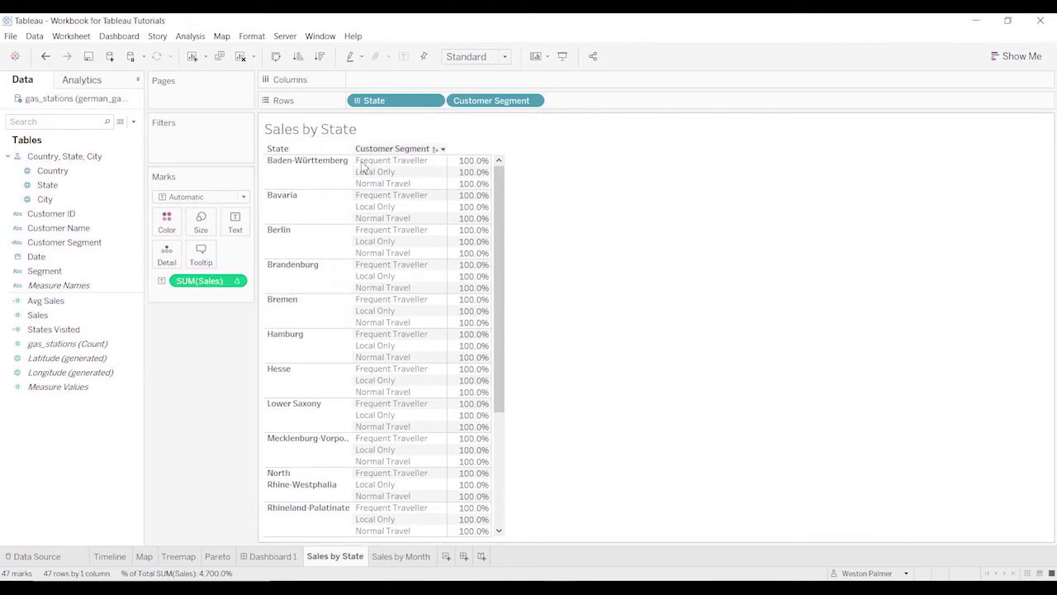
pyautogui.click(236, 281)
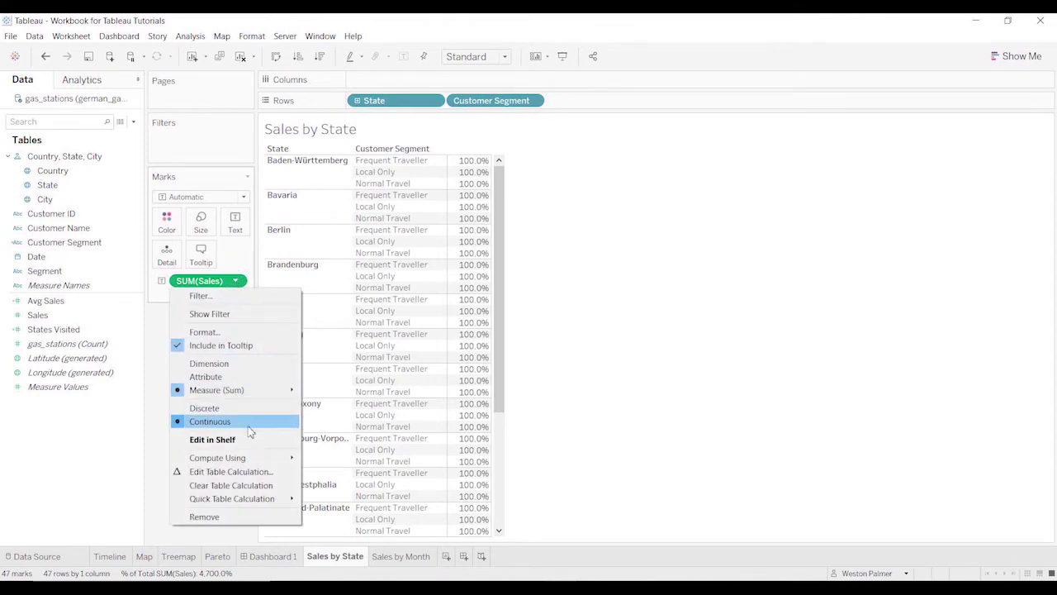
pyautogui.moveTo(254, 460)
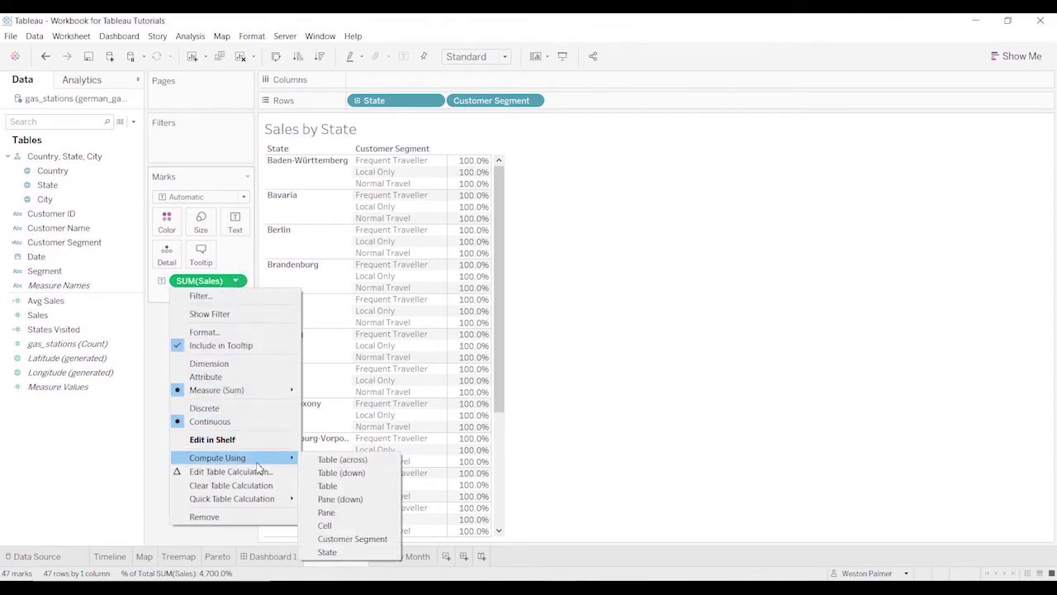
pyautogui.click(361, 501)
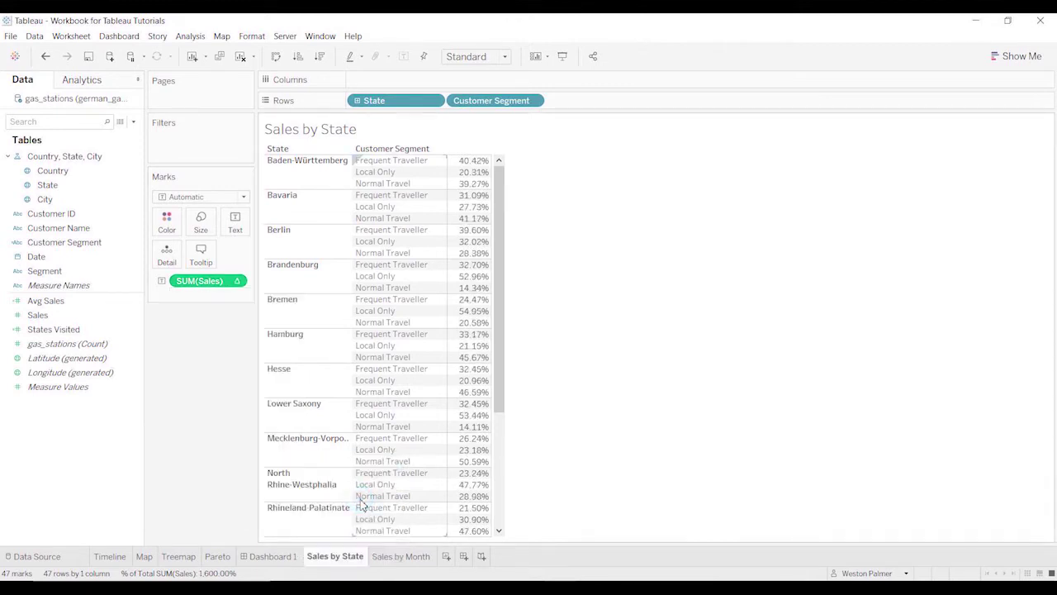
pyautogui.moveTo(488, 178)
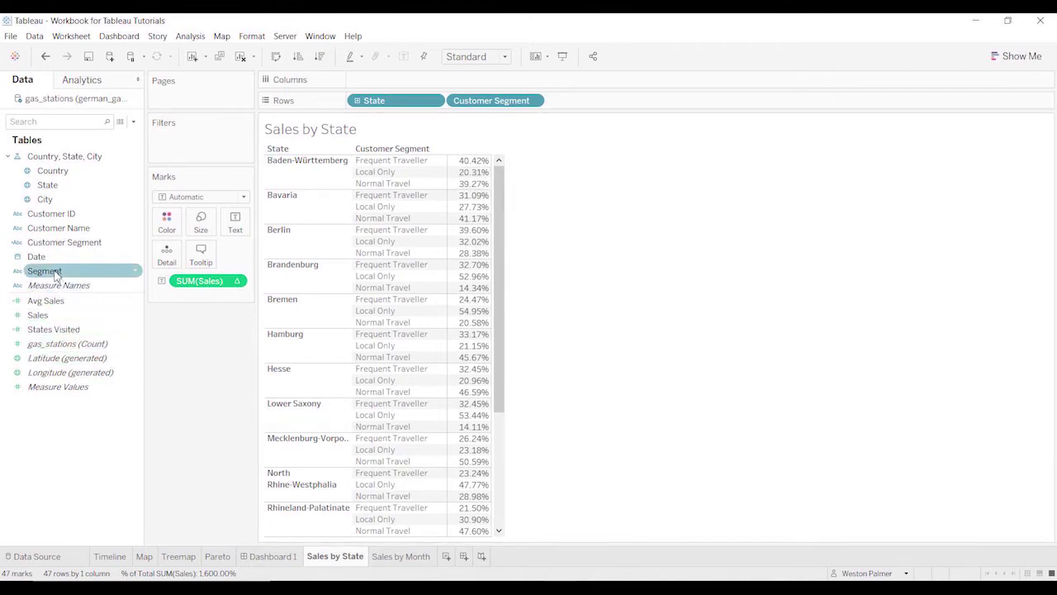
# - Place Segment on Rows between State and Customer Segment, giving 83 marks
pyautogui.moveTo(55, 273); pyautogui.dragTo(446, 110)
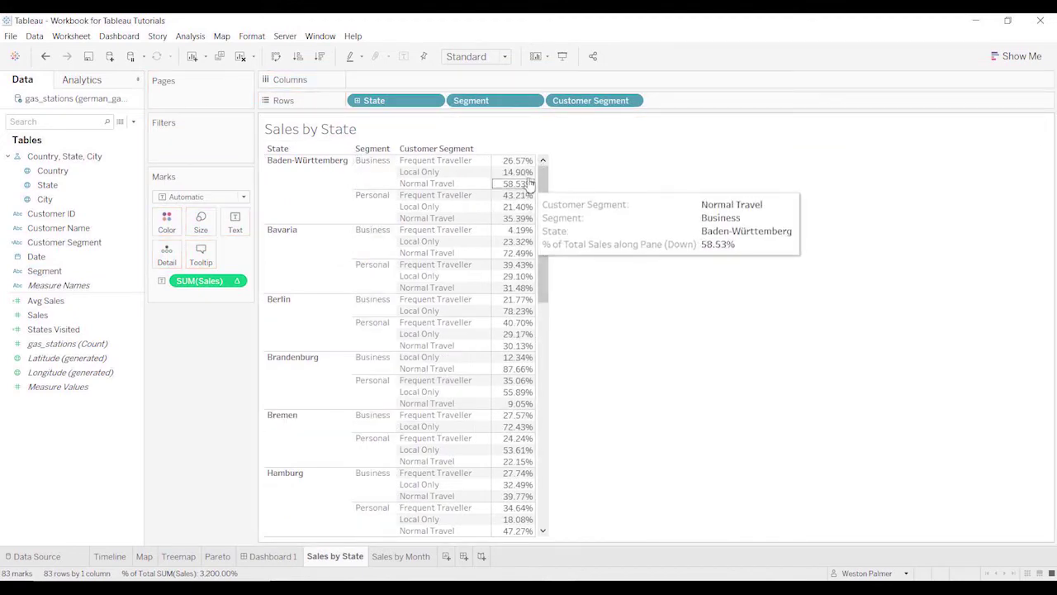
pyautogui.moveTo(533, 165)
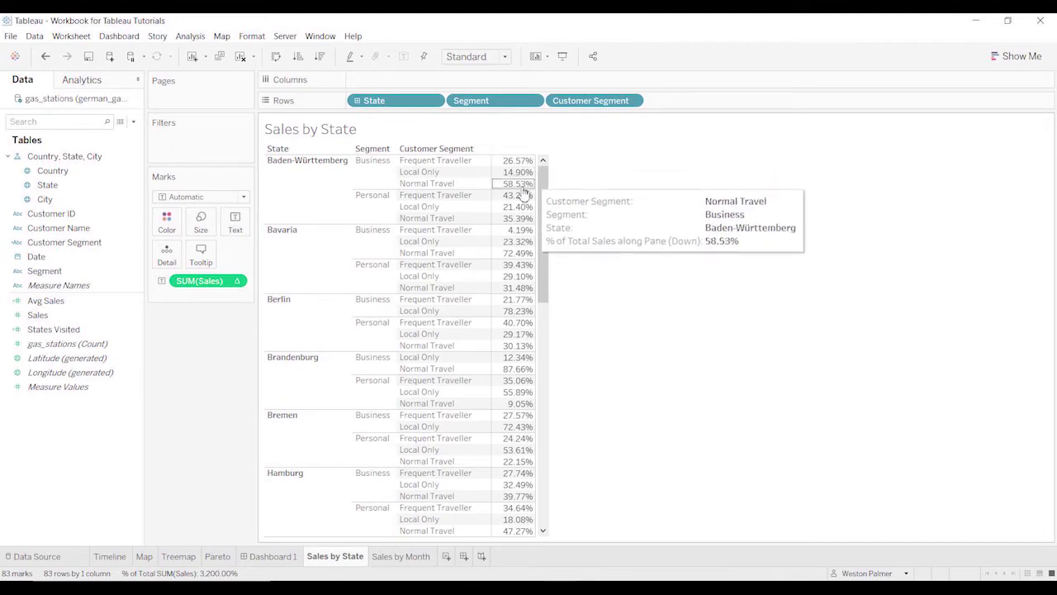
pyautogui.click(236, 281)
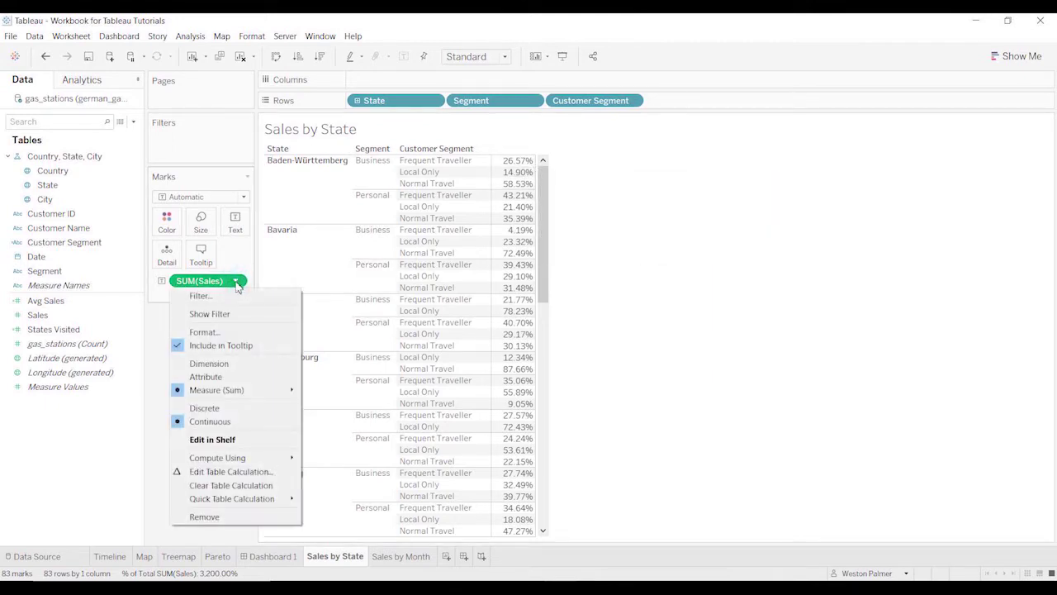
# - Compute the percentage over Specific Dimensions Segment and Customer Segment, leaving State unchecked
pyautogui.click(246, 474)
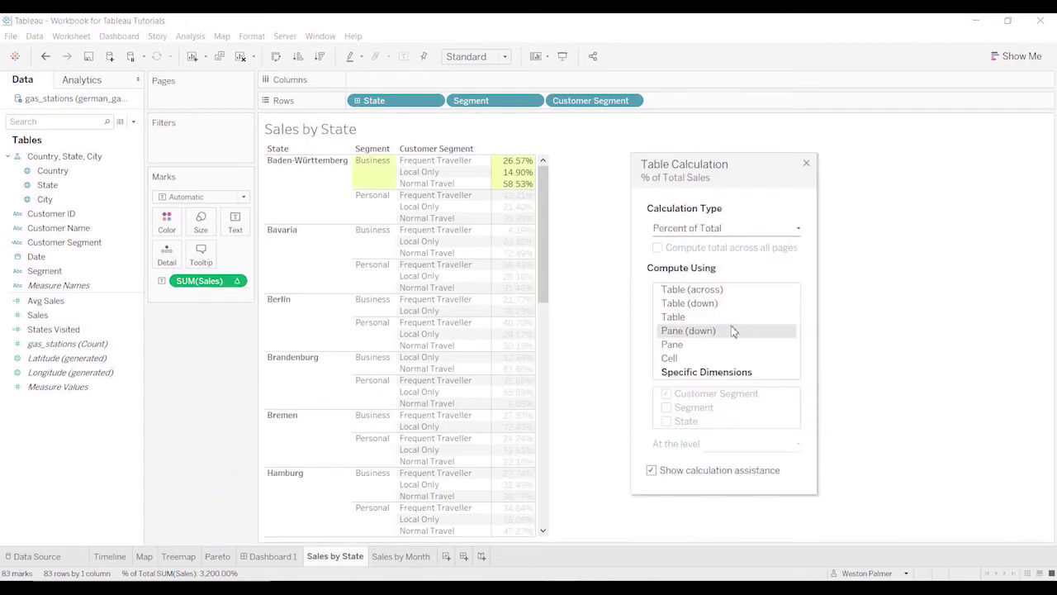
pyautogui.click(682, 346)
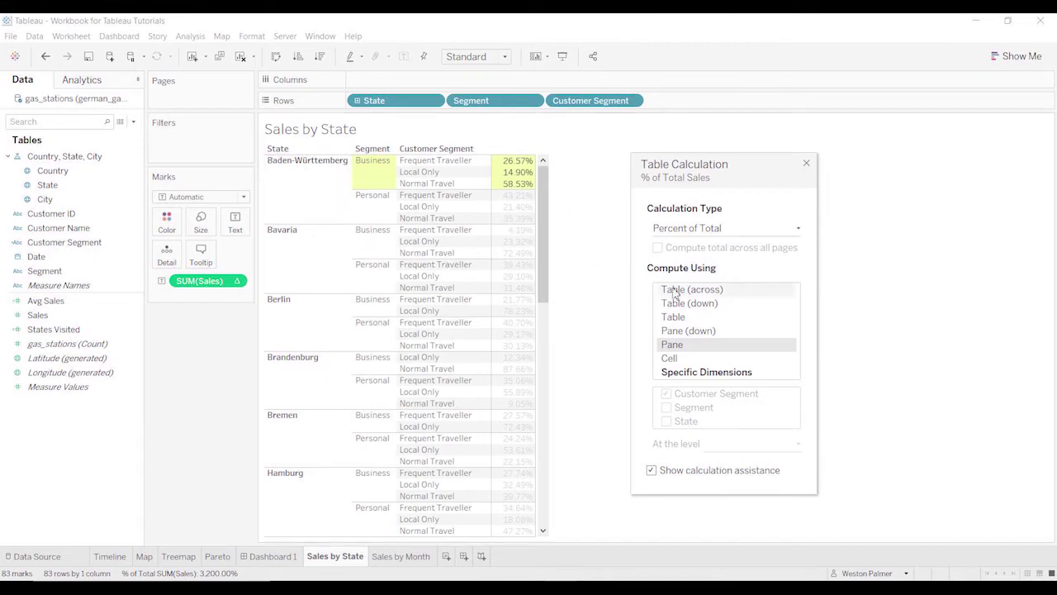
pyautogui.click(713, 374)
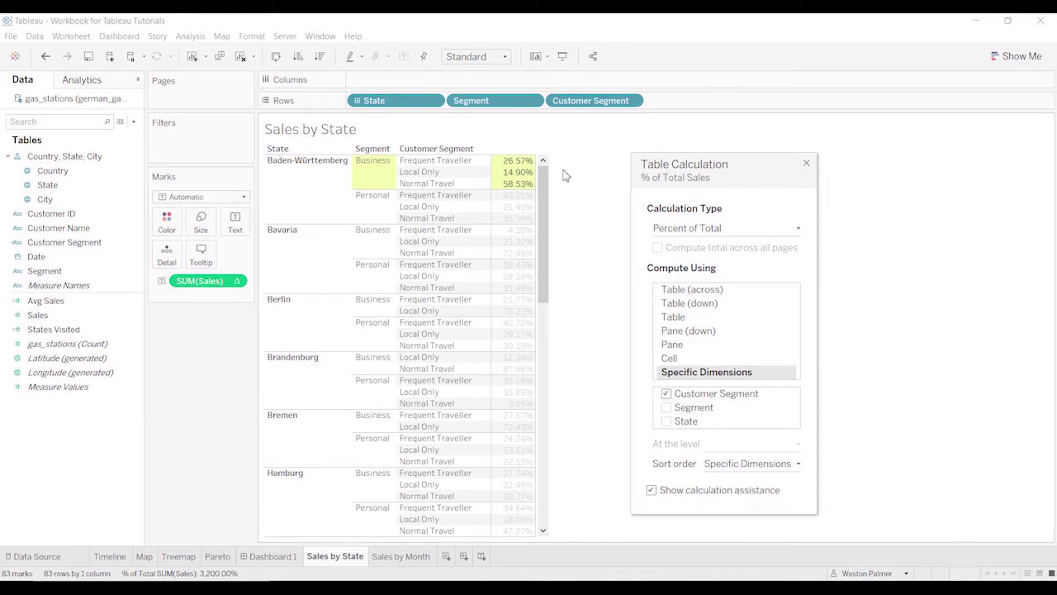
pyautogui.moveTo(535, 174)
pyautogui.click(666, 408)
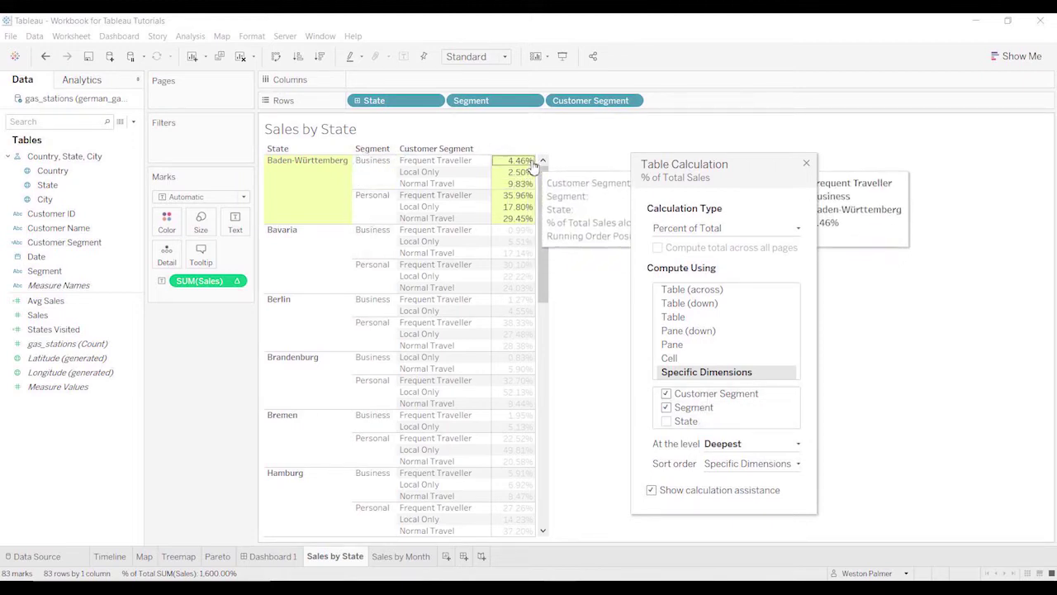
pyautogui.moveTo(534, 220)
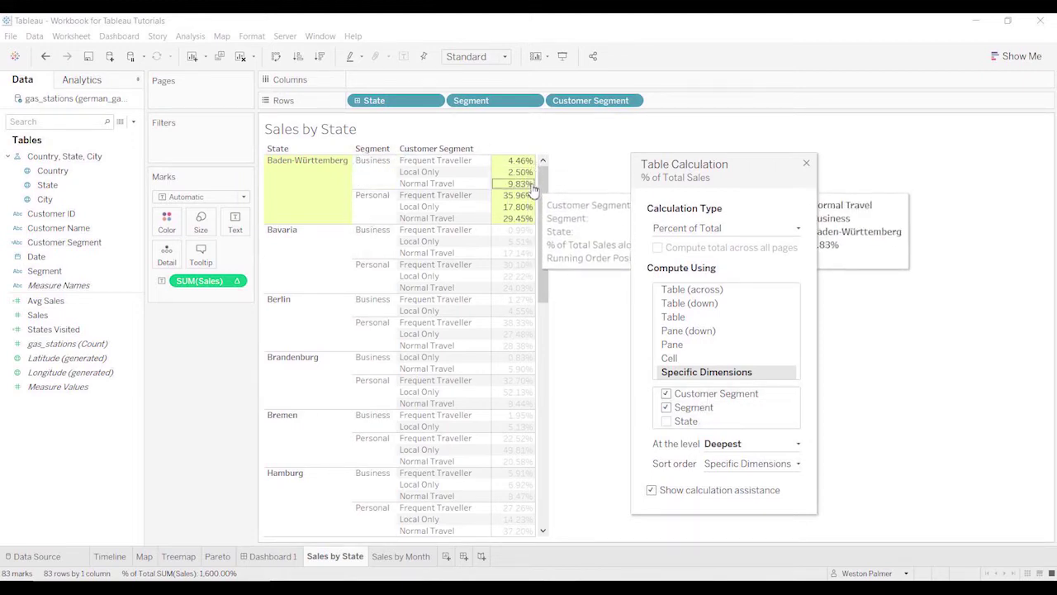
pyautogui.click(668, 422)
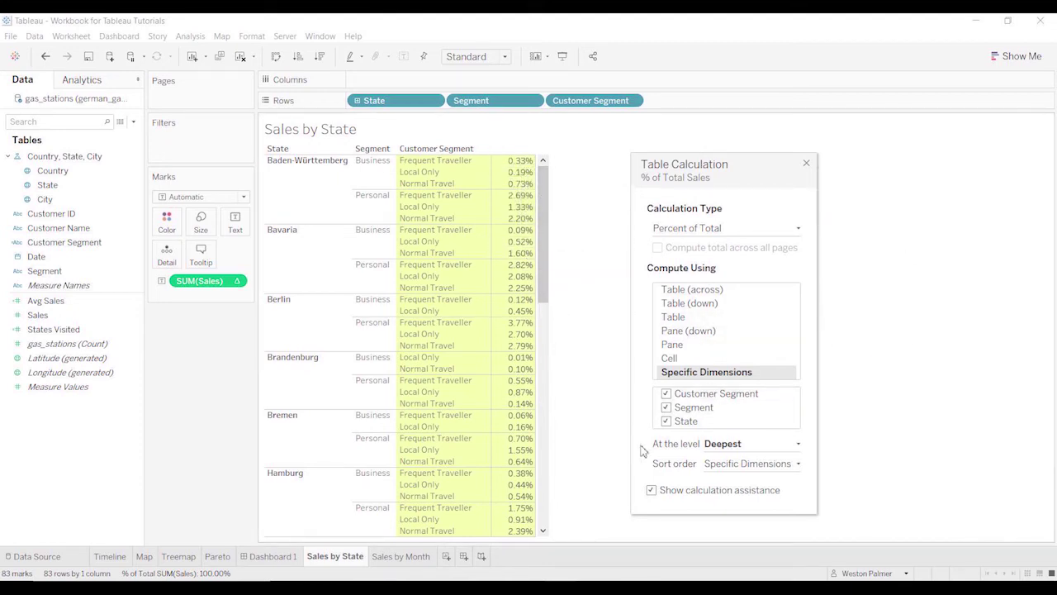
pyautogui.click(667, 421)
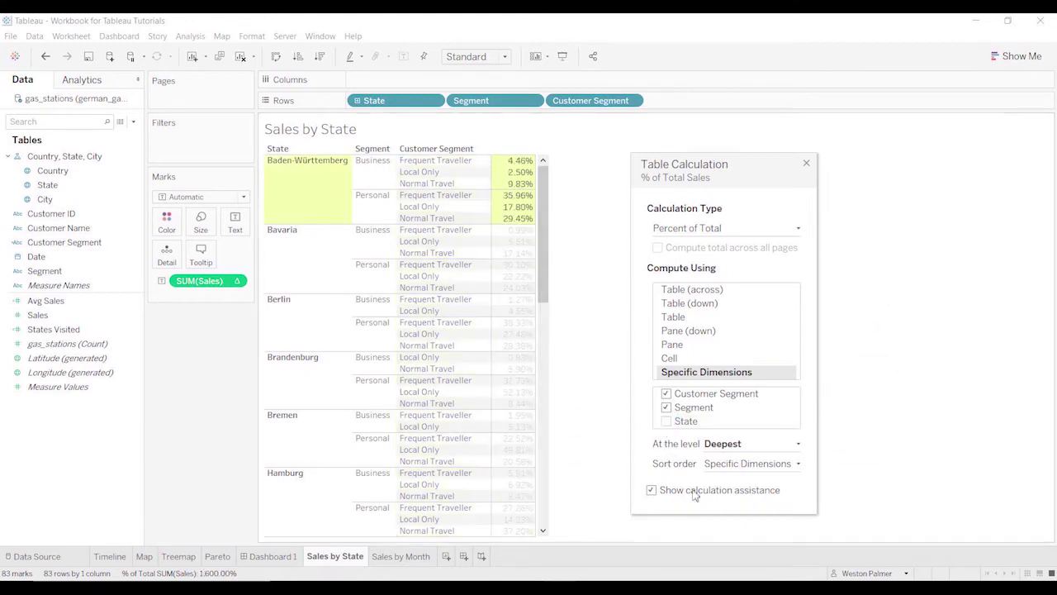
pyautogui.click(807, 164)
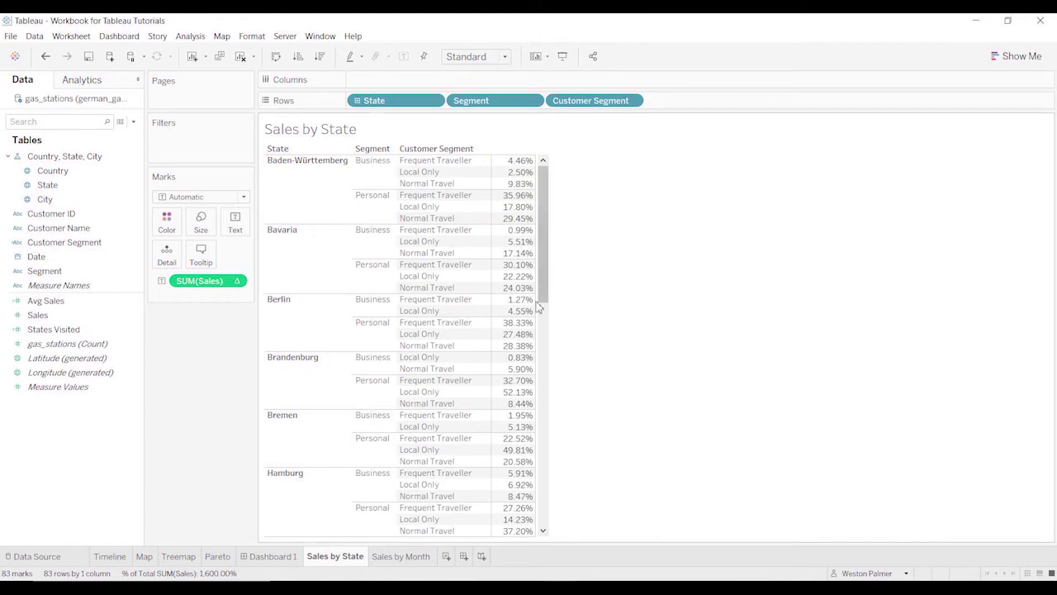
# - Drag the percentage pill into the Data pane and name the new field Percent Sales by Segment
pyautogui.moveTo(210, 285)
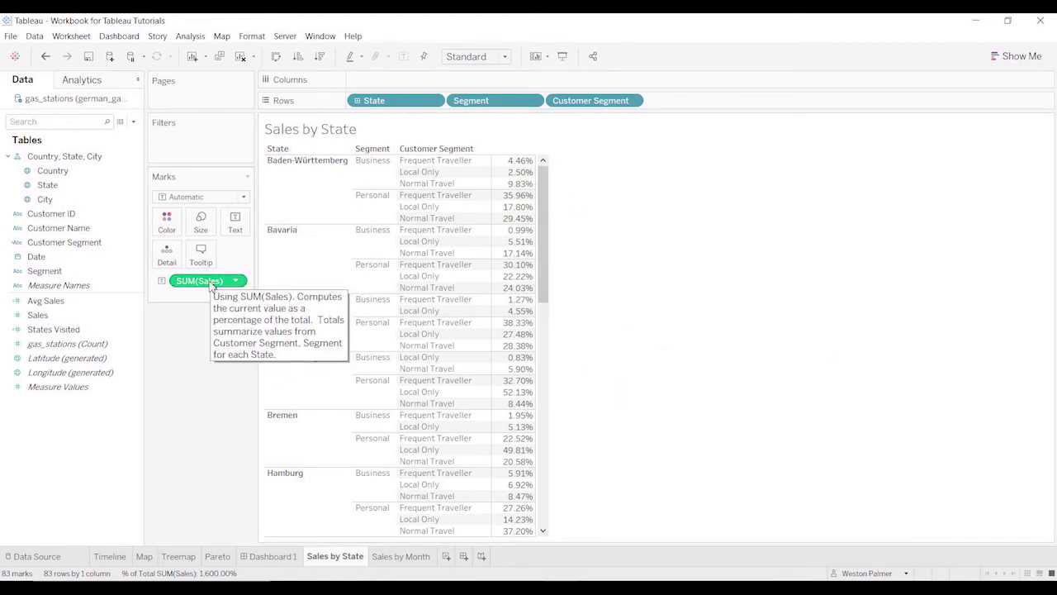
pyautogui.moveTo(211, 285); pyautogui.dragTo(58, 462)
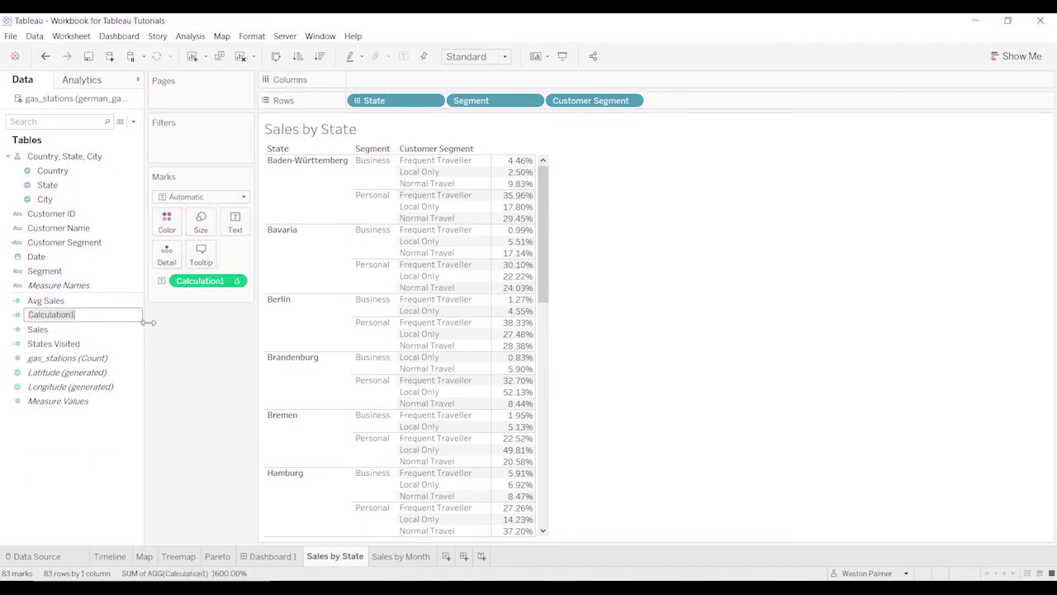
pyautogui.write('S')
pyautogui.press('BackSpace')
pyautogui.press('BackSpace')
pyautogui.press('BackSpace')
pyautogui.press('BackSpace')
pyautogui.press('BackSpace')
pyautogui.press('BackSpace')
pyautogui.press('BackSpace')
pyautogui.press('BackSpace')
pyautogui.press('BackSpace')
pyautogui.press('BackSpace')
pyautogui.press('BackSpace')
pyautogui.press('BackSpace')
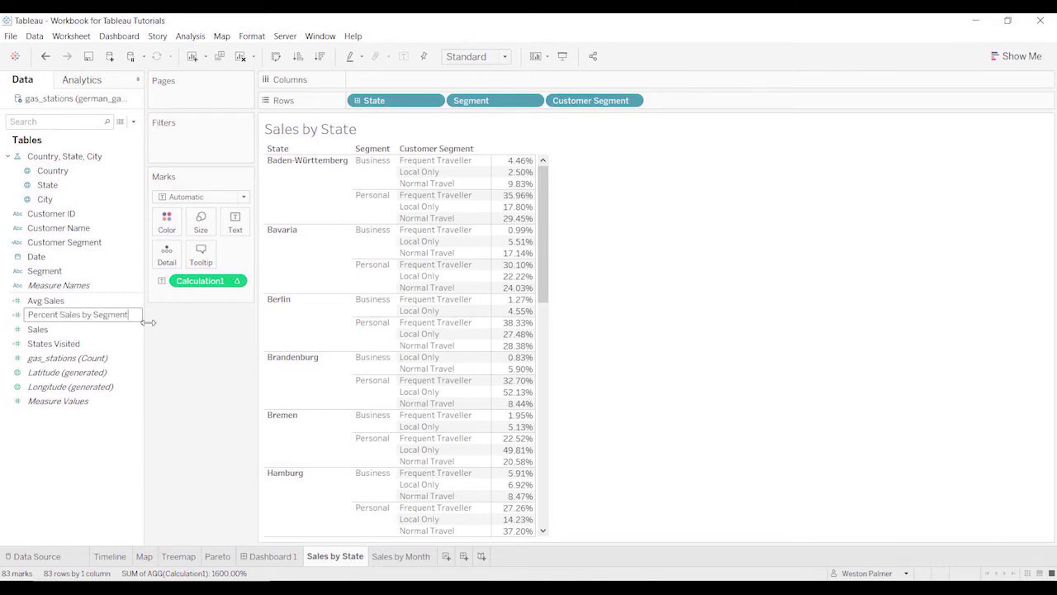
pyautogui.press('Return')
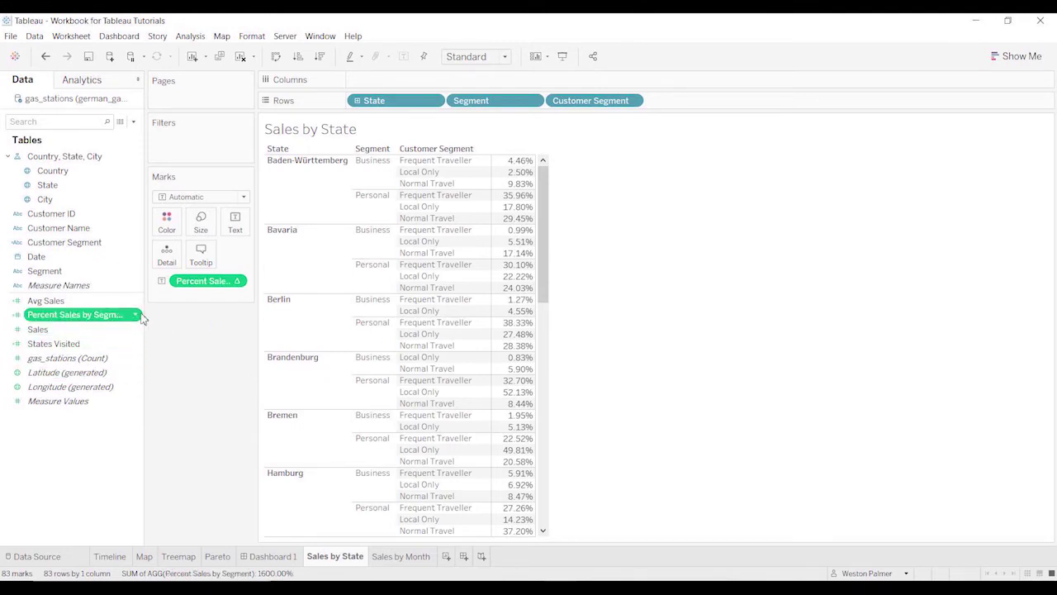
# - Redefine Percent Sales by Segment as SUM([Sales]) / WINDOW_SUM(SUM([Sales])), replacing TOTAL
pyautogui.rightClick(141, 314)
pyautogui.click(170, 370)
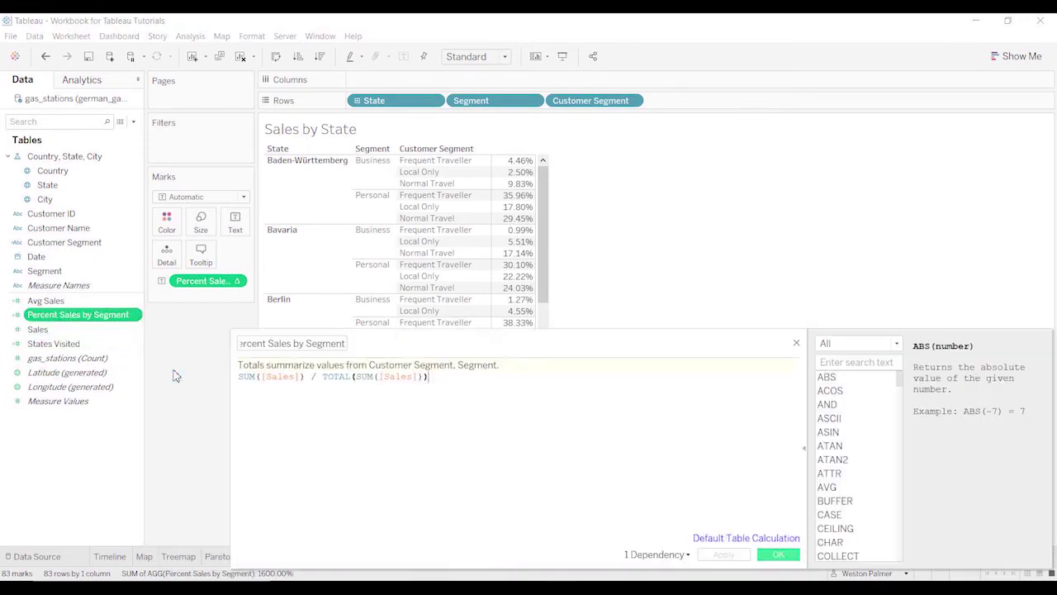
pyautogui.scroll(2, 588, 454)
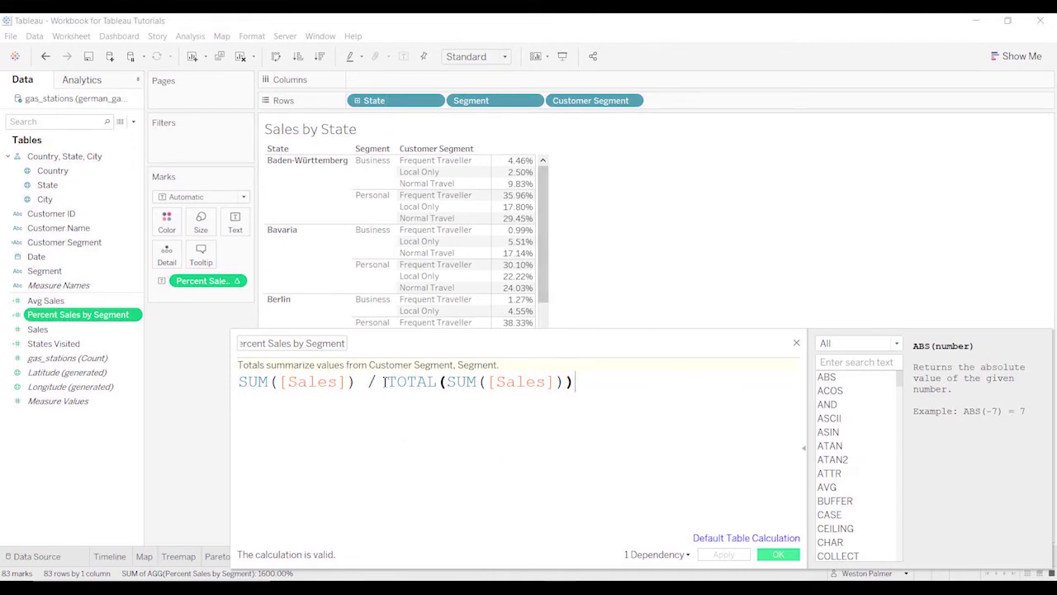
pyautogui.moveTo(386, 382); pyautogui.dragTo(436, 389)
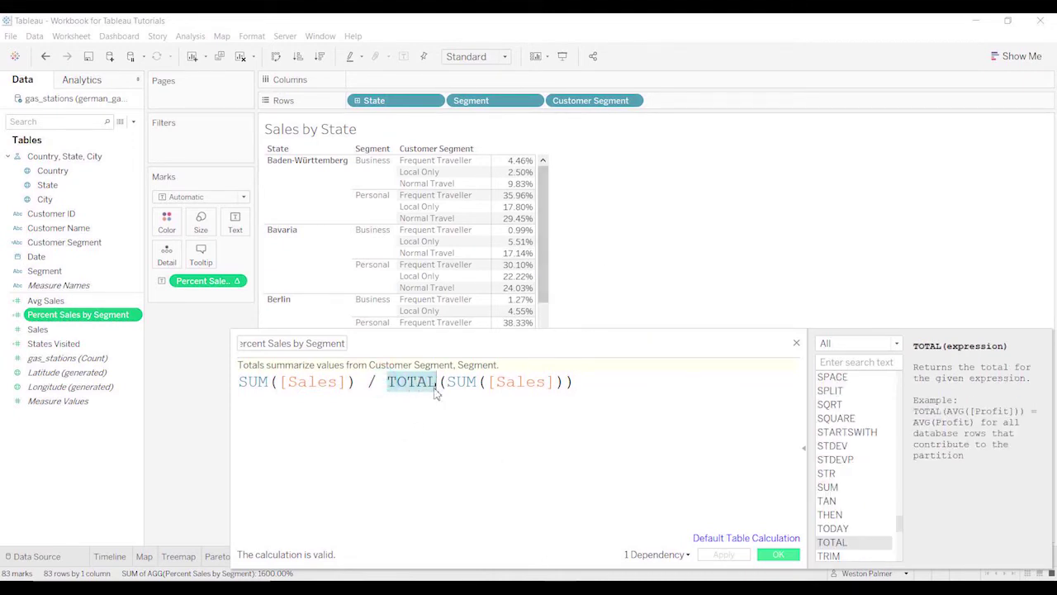
pyautogui.write('Window')
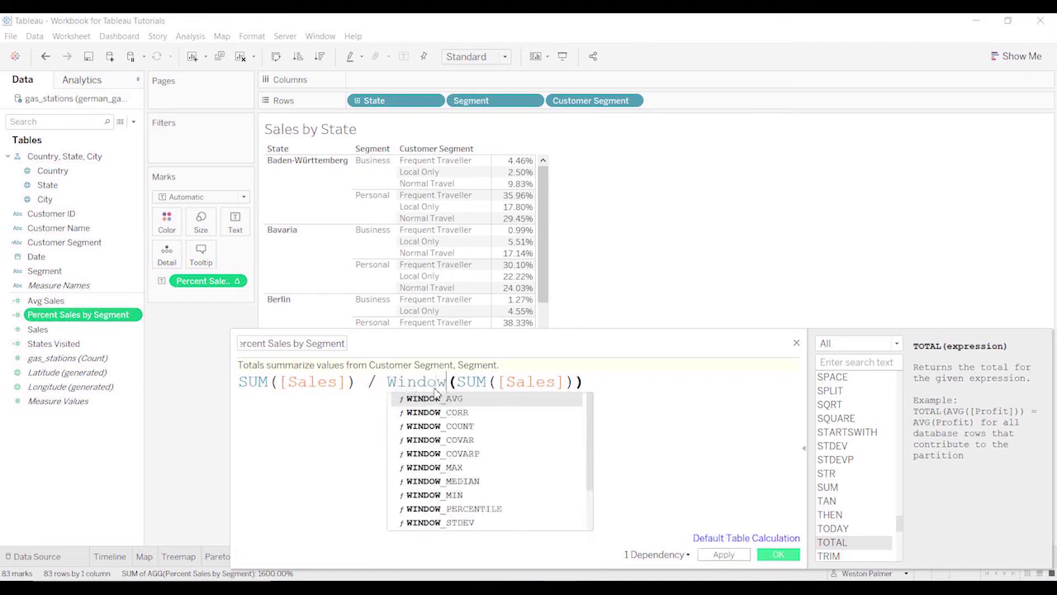
pyautogui.write('_sum')
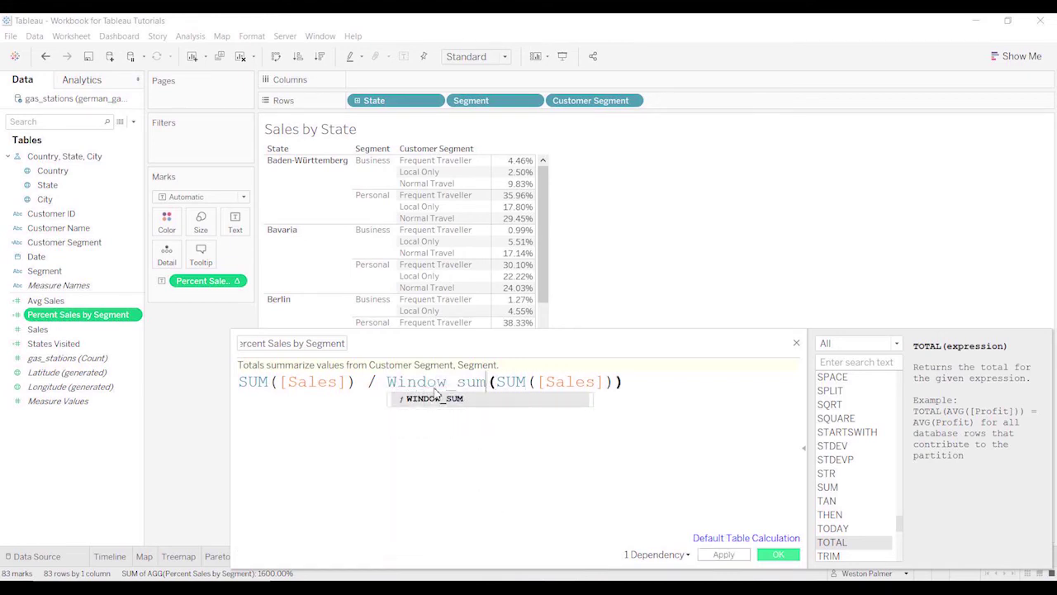
pyautogui.click(481, 483)
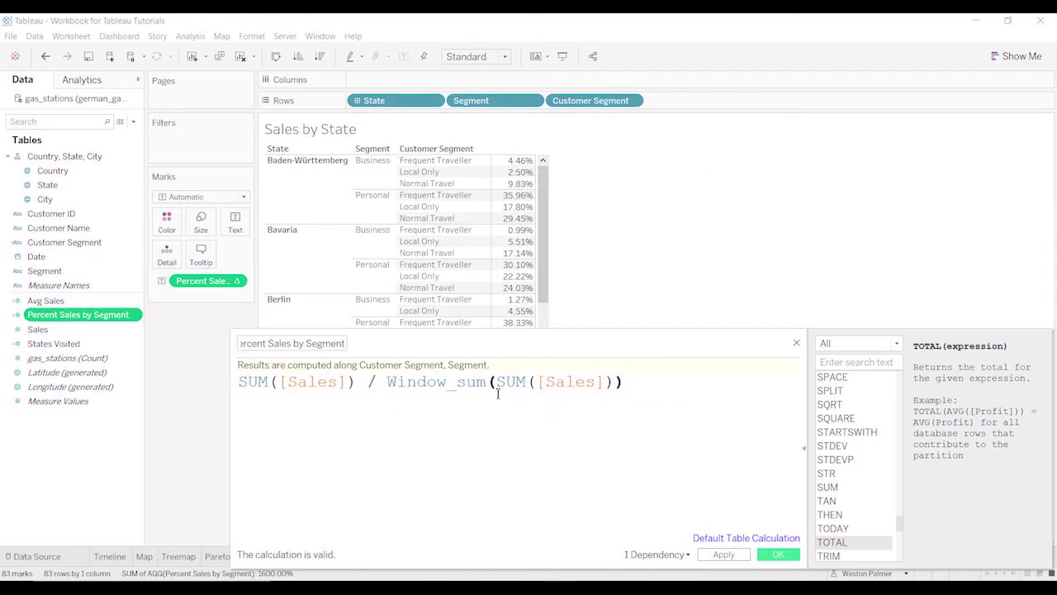
pyautogui.moveTo(532, 168)
pyautogui.click(505, 497)
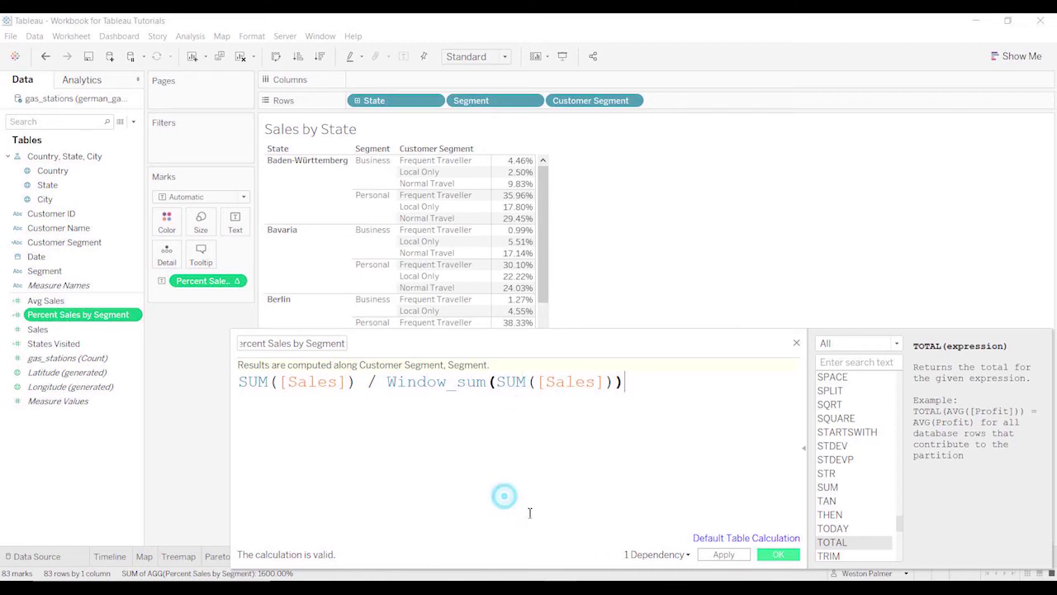
pyautogui.click(778, 554)
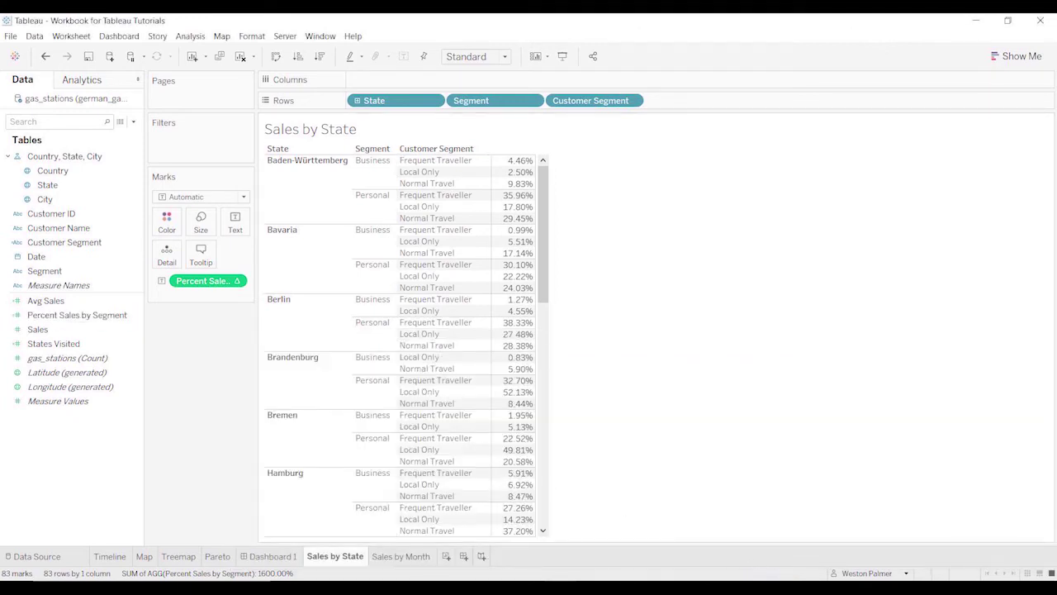
# - On the Sales by Month sheet, add a second SUM(Sales) to Rows, giving two monthly sales lines
pyautogui.click(421, 558)
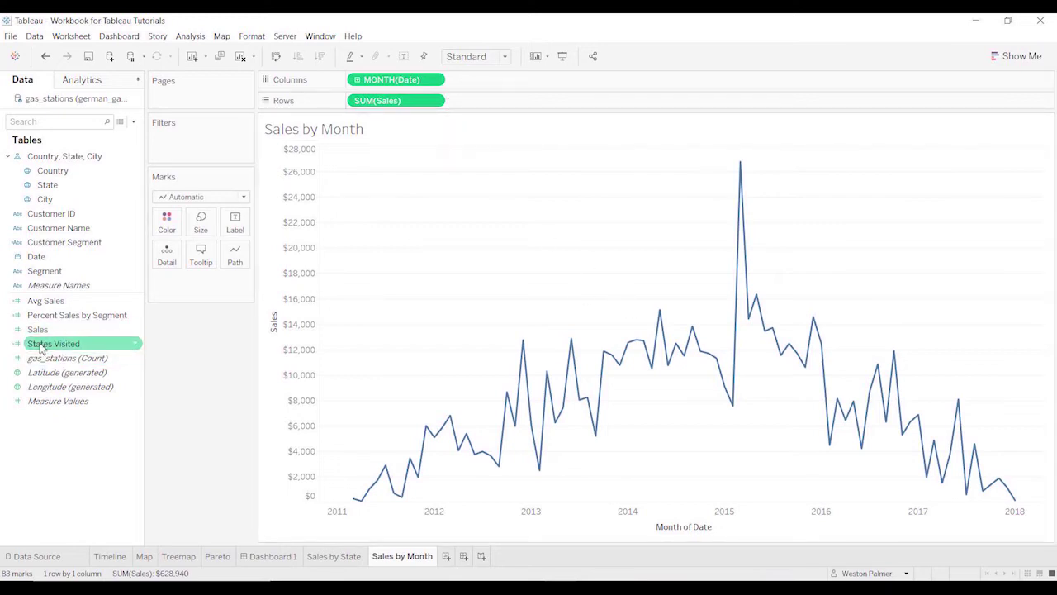
pyautogui.moveTo(38, 335); pyautogui.dragTo(488, 108)
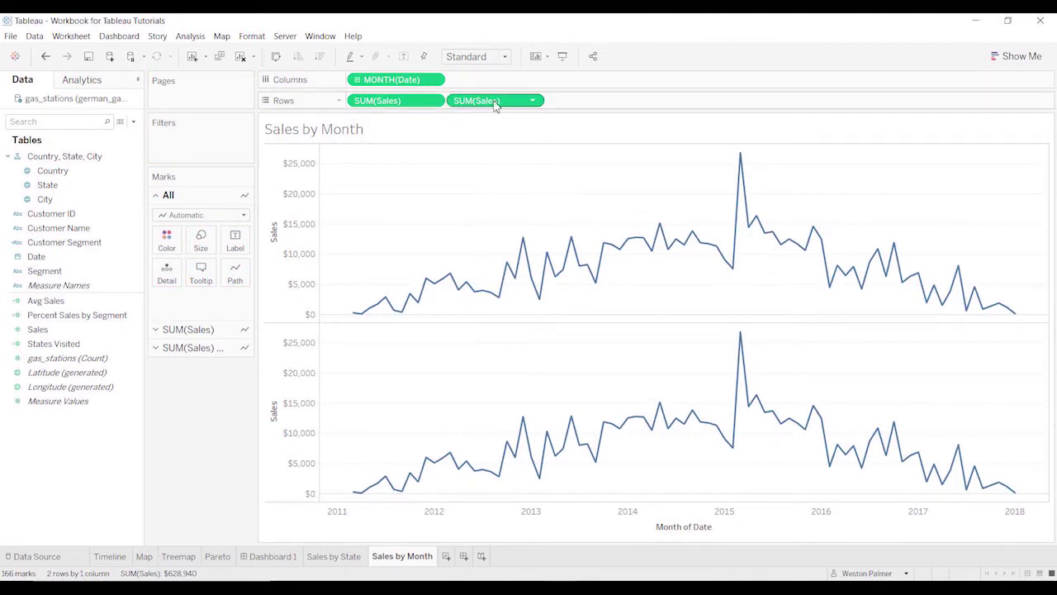
pyautogui.click(338, 556)
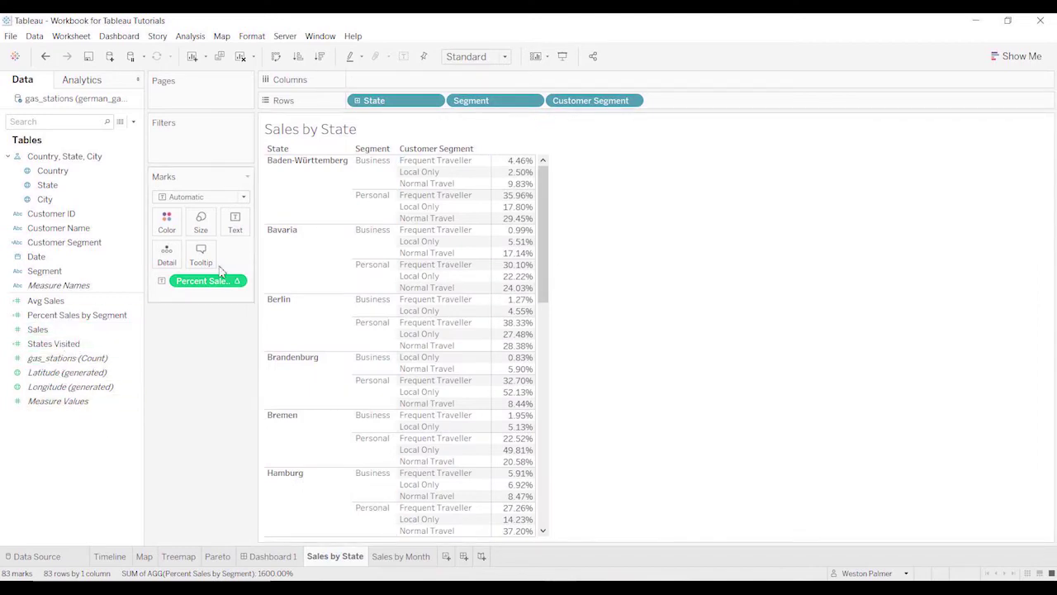
pyautogui.click(402, 556)
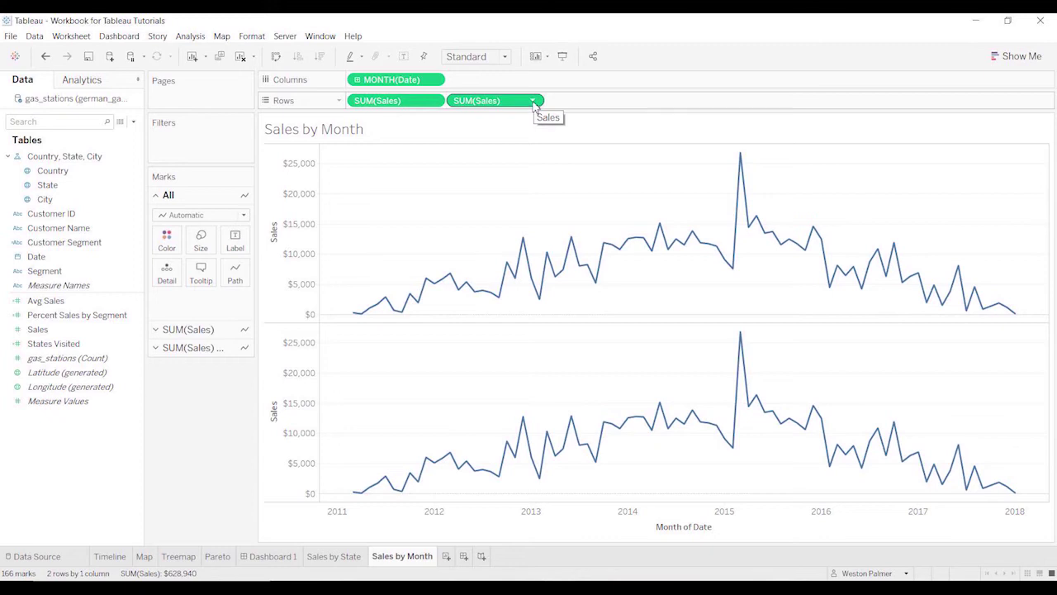
# - Turn the second SUM(Sales) into a Moving Average quick table calculation
pyautogui.click(532, 101)
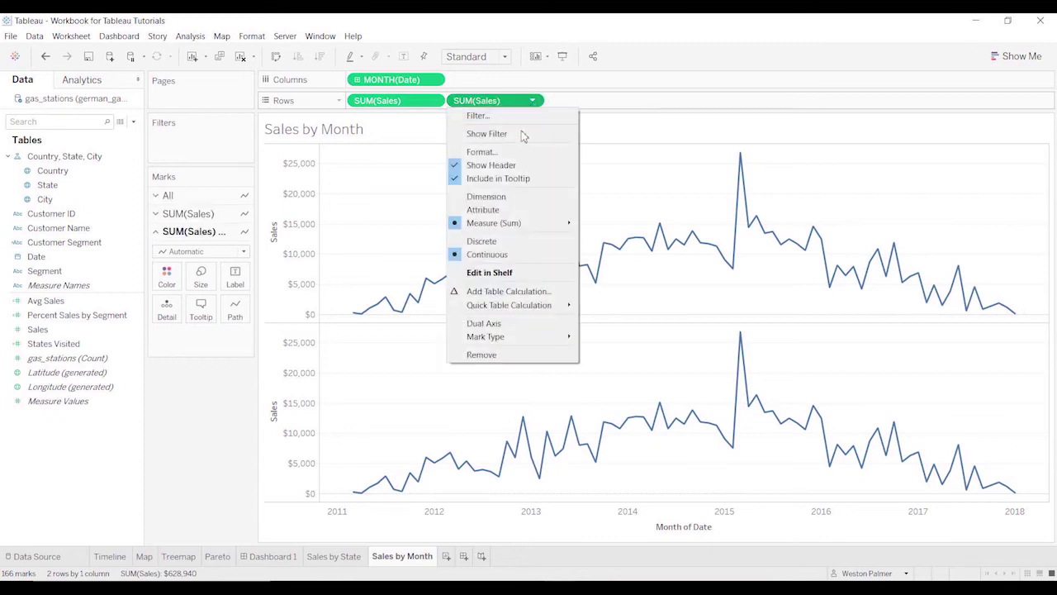
pyautogui.moveTo(498, 311)
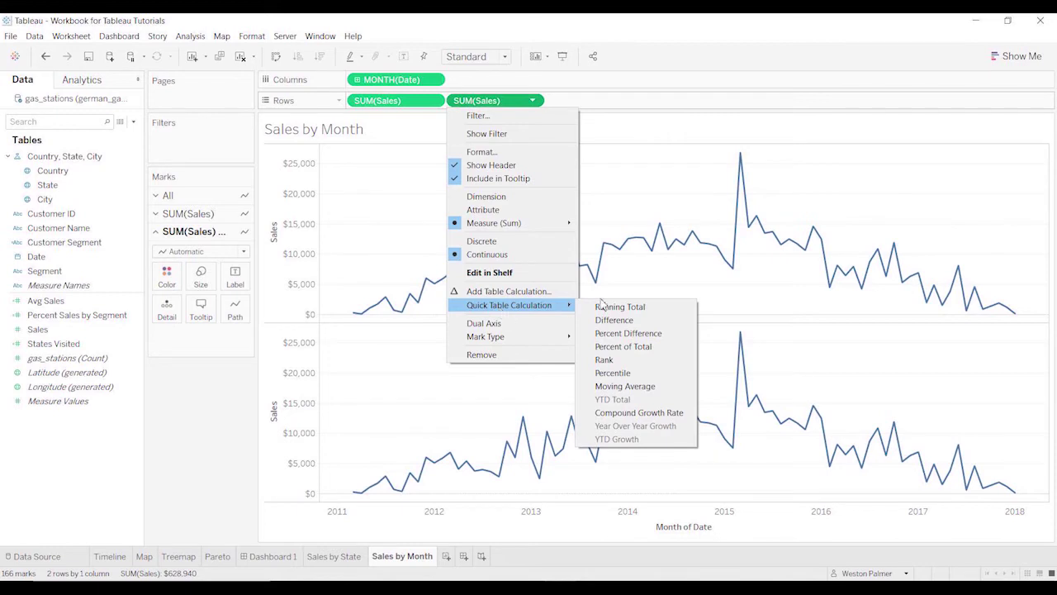
pyautogui.click(657, 393)
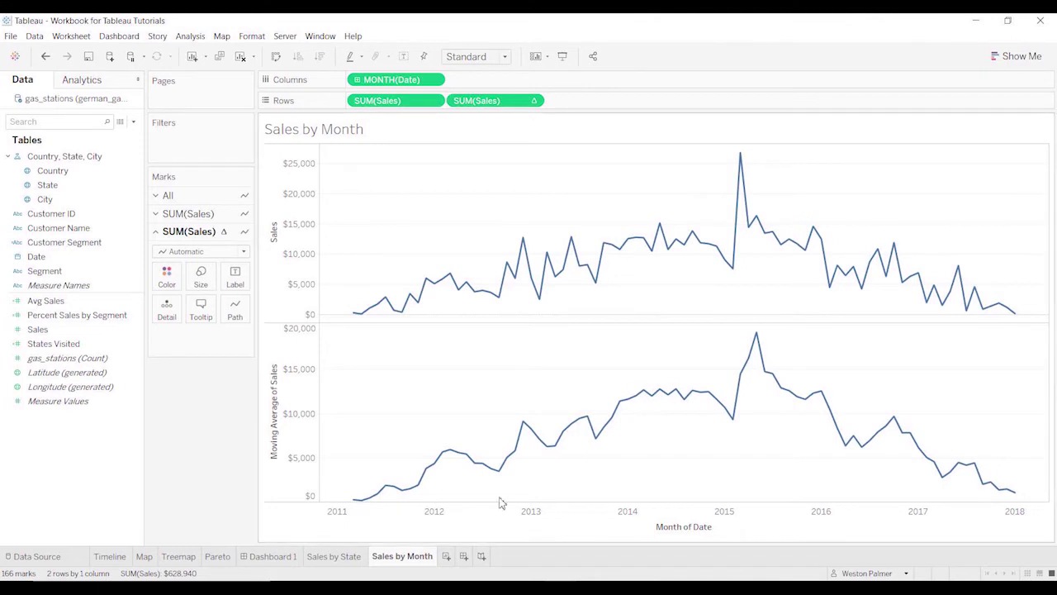
# - Overlay the moving average on Sales as a dual-axis chart with synchronized axes up to $28,000
pyautogui.click(290, 447)
pyautogui.rightClick(290, 447)
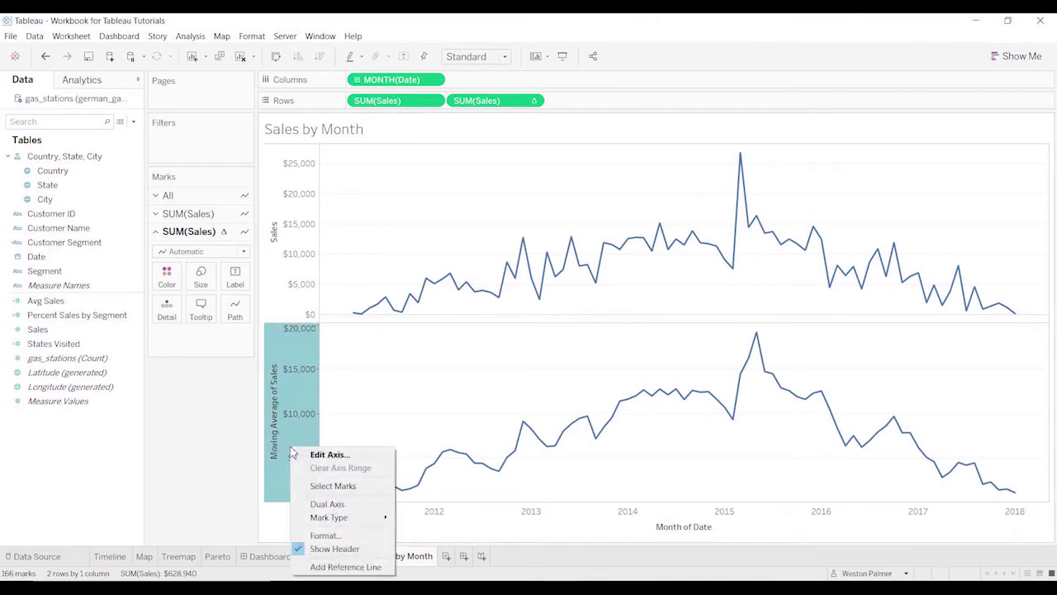
pyautogui.click(318, 503)
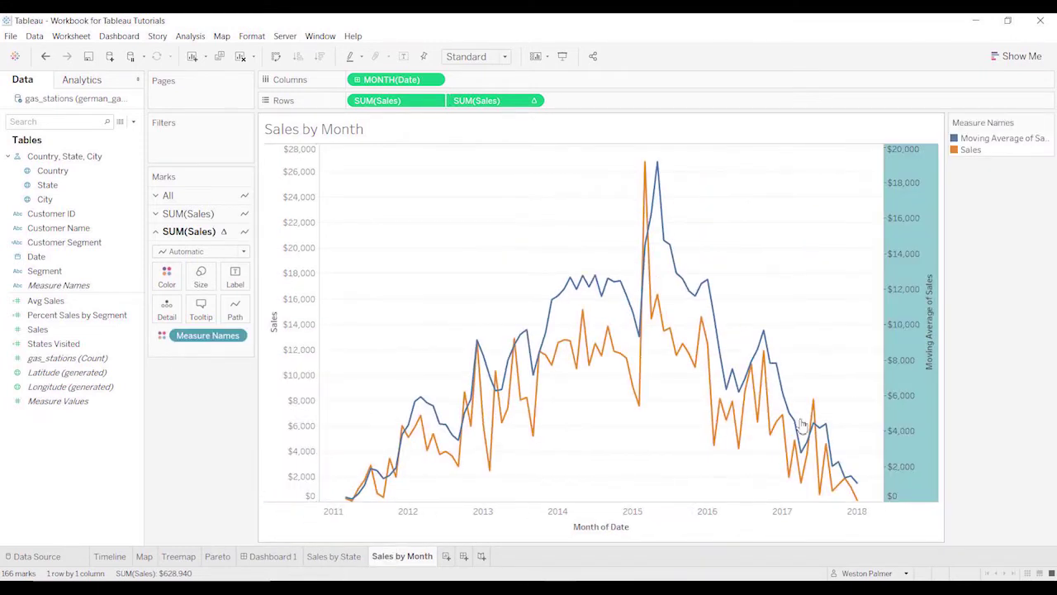
pyautogui.rightClick(907, 329)
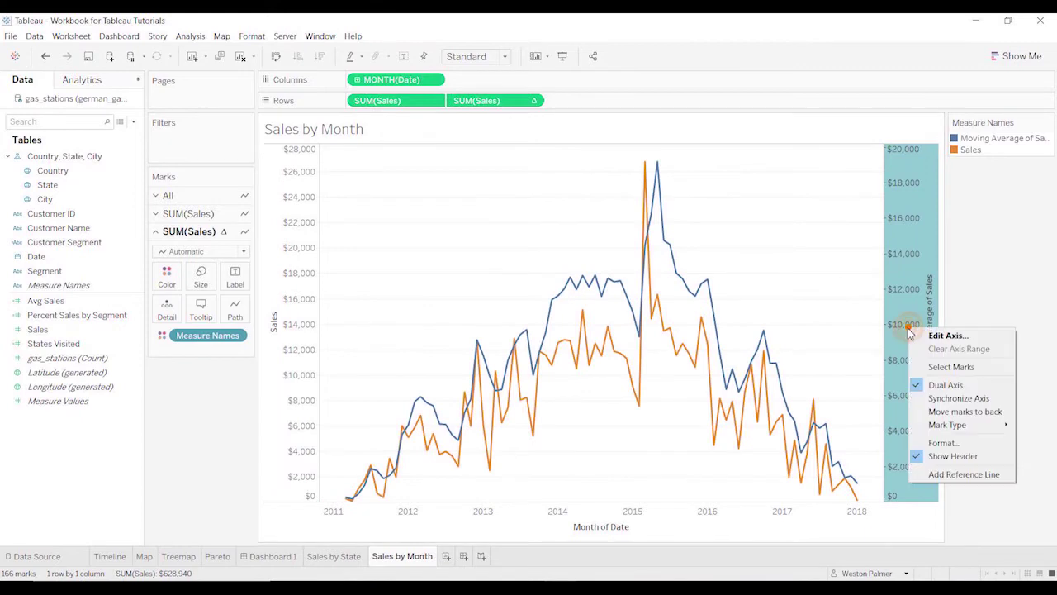
pyautogui.click(952, 403)
pyautogui.click(967, 333)
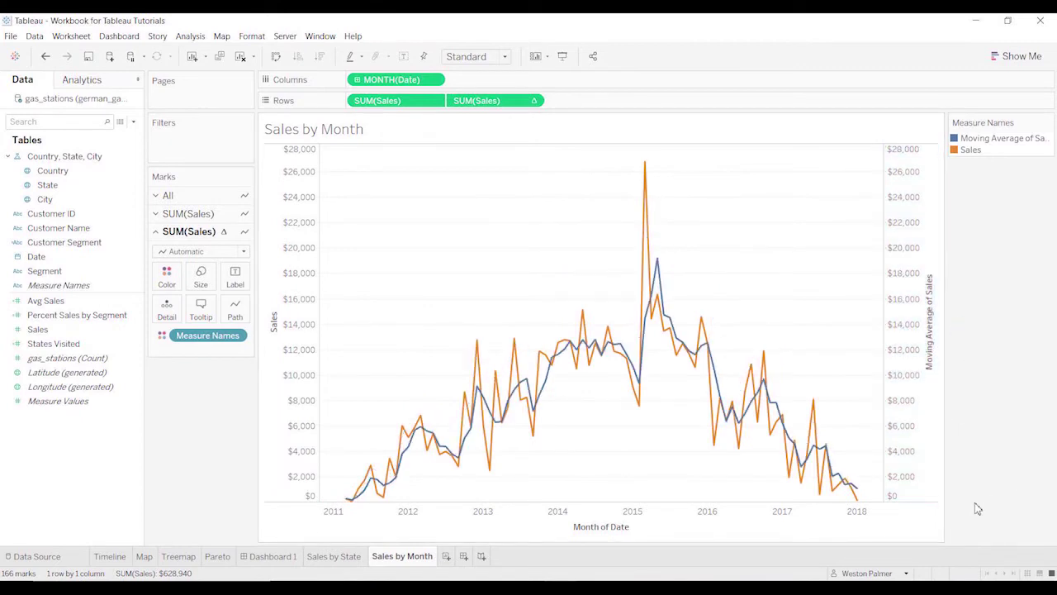
pyautogui.moveTo(500, 426)
# - Open Edit Table Calculation for the moving-average pill and show its window settings
pyautogui.click(532, 101)
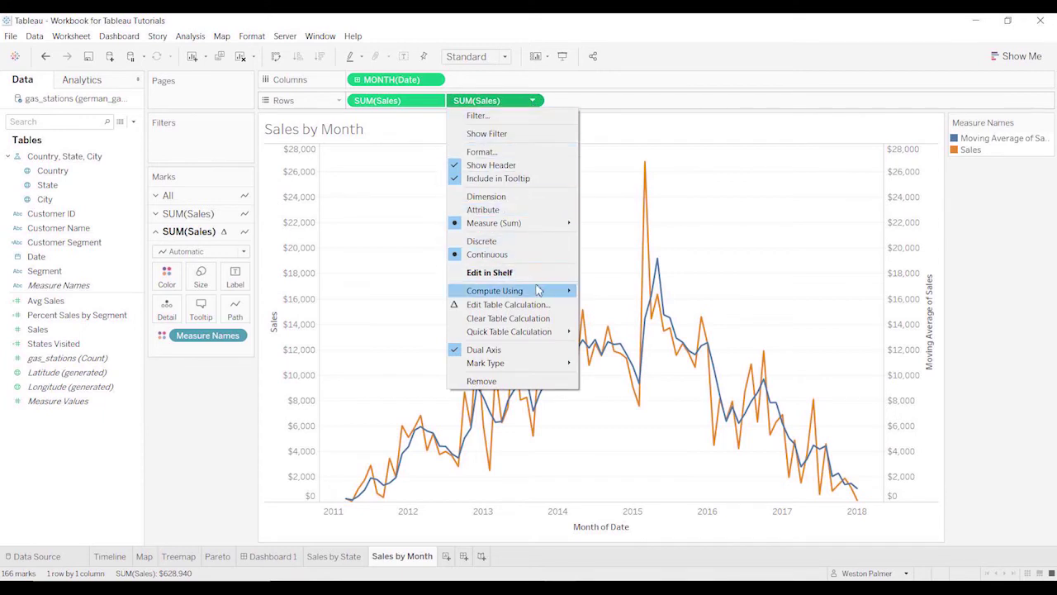
pyautogui.moveTo(534, 293)
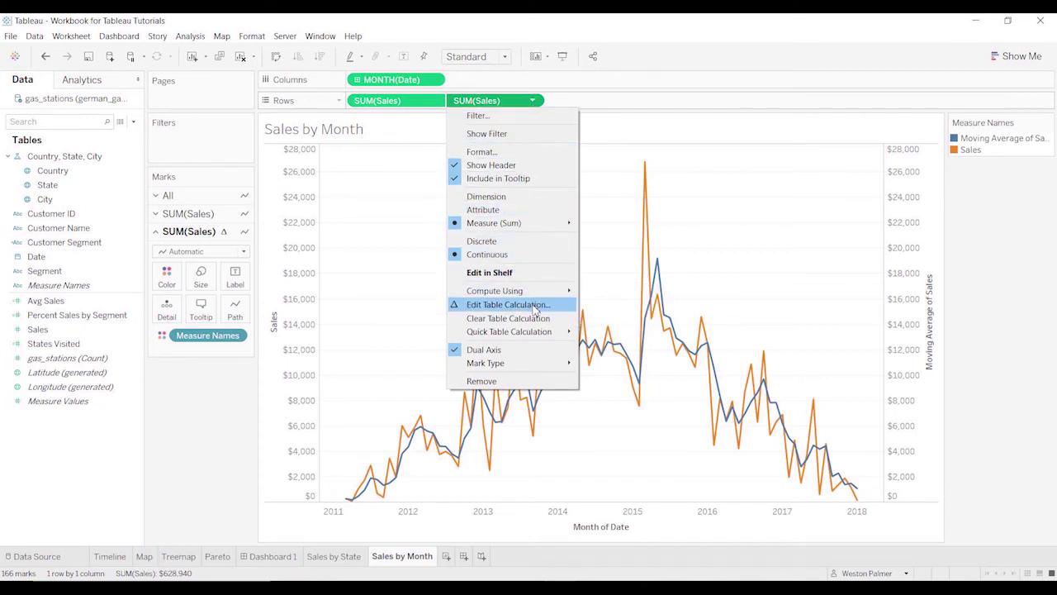
pyautogui.click(535, 306)
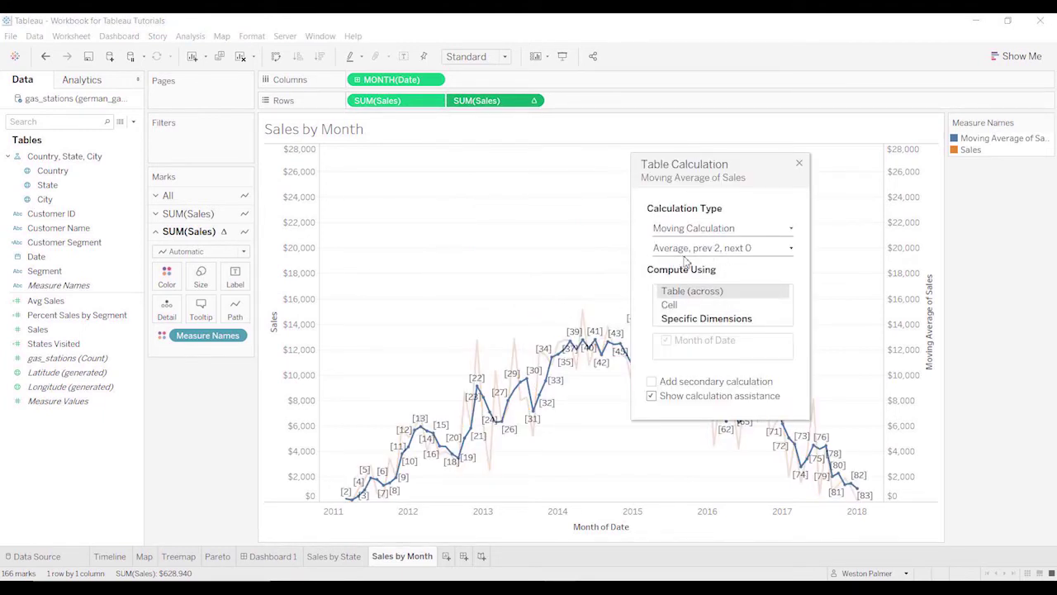
pyautogui.click(792, 250)
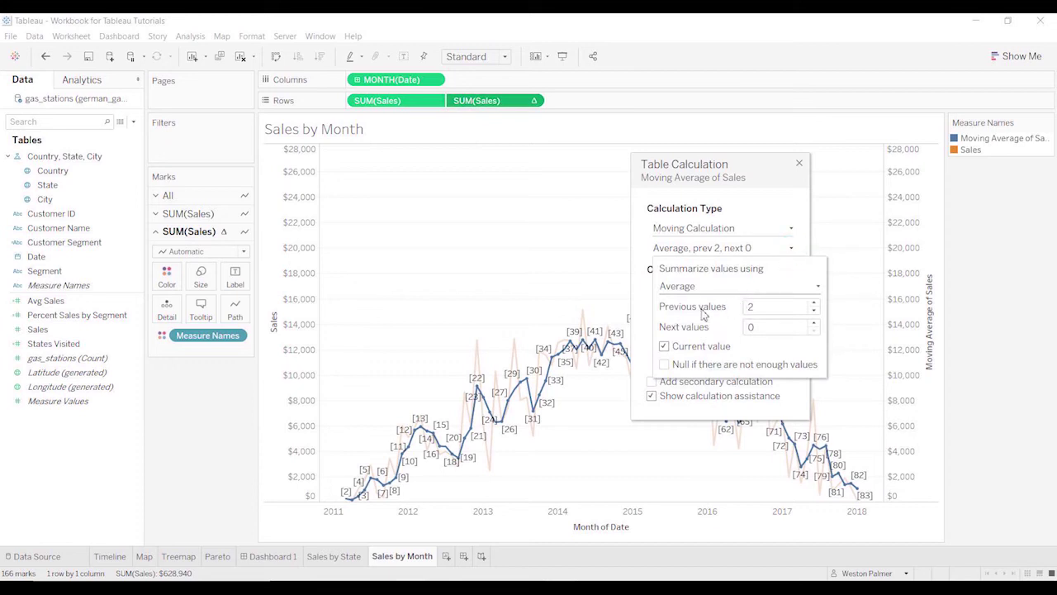
pyautogui.click(800, 246)
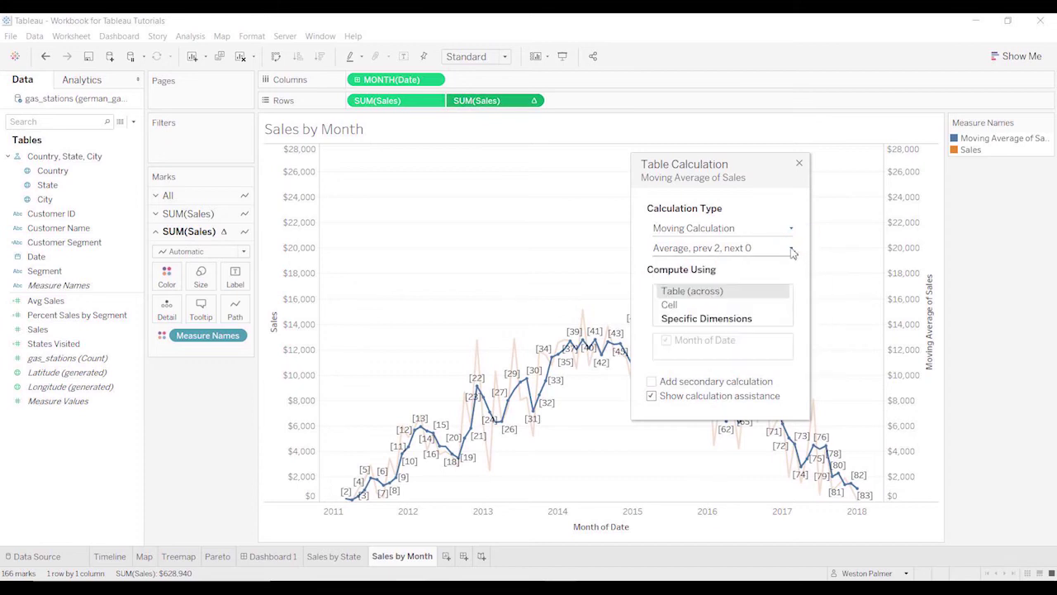
pyautogui.click(792, 251)
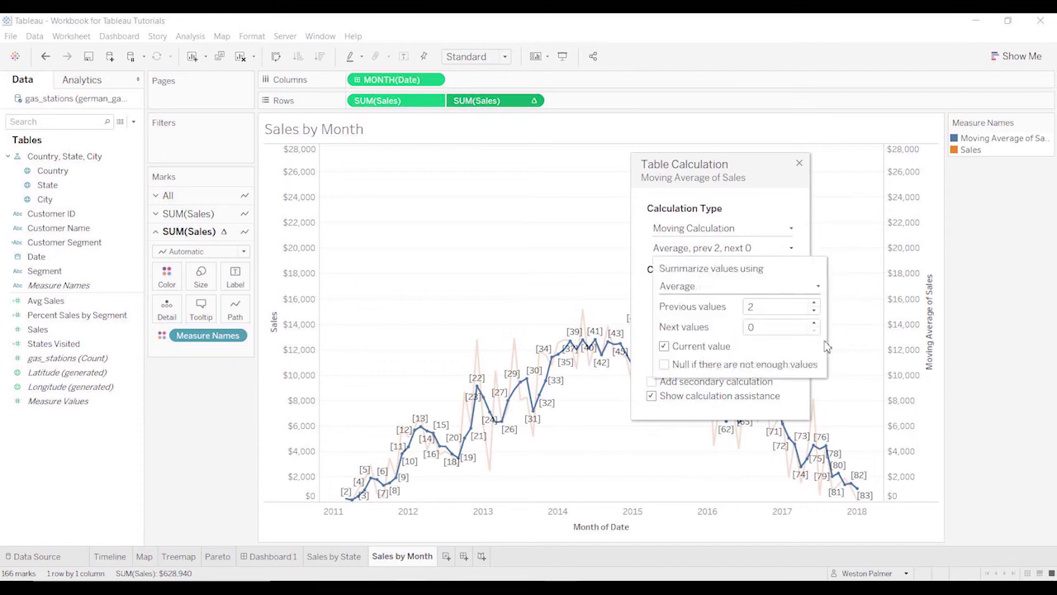
# - Average the previous 6 months plus current, keeping the early points shown
pyautogui.click(815, 303)
pyautogui.click(816, 304)
pyautogui.click(816, 304)
pyautogui.click(815, 303)
pyautogui.click(815, 303)
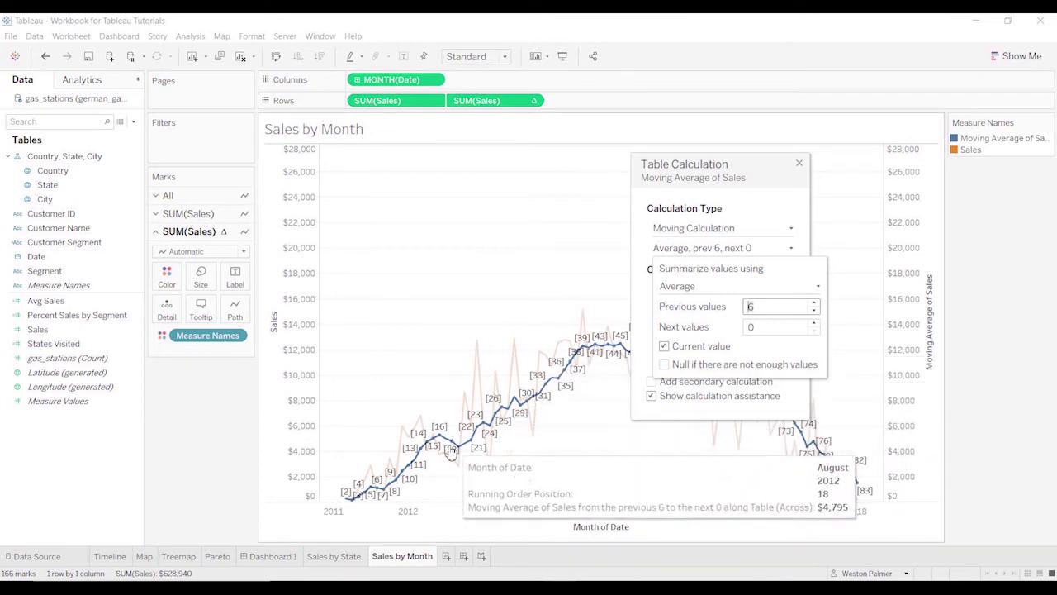
pyautogui.click(665, 365)
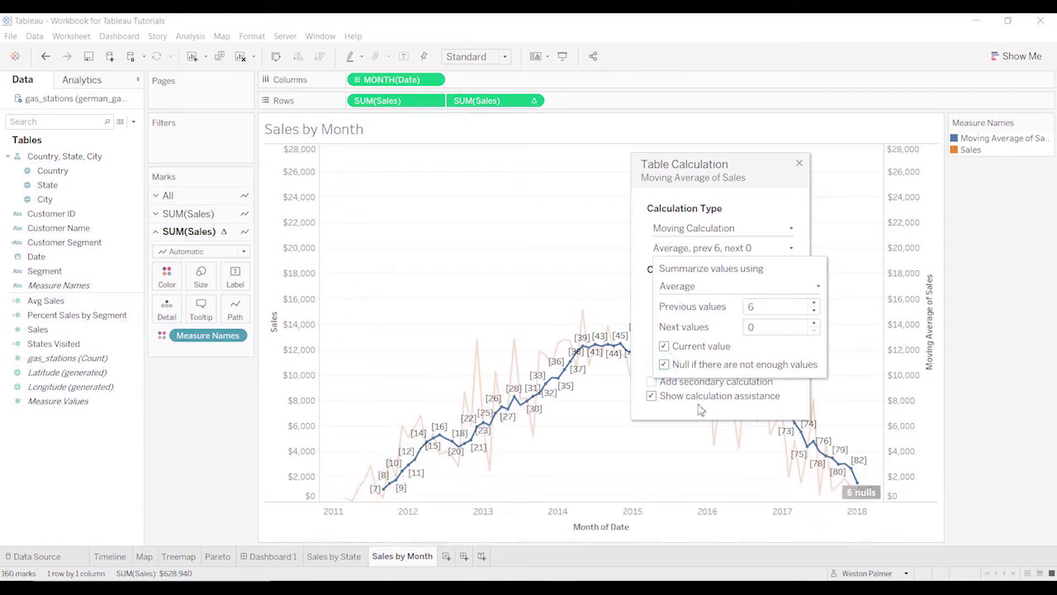
pyautogui.click(664, 365)
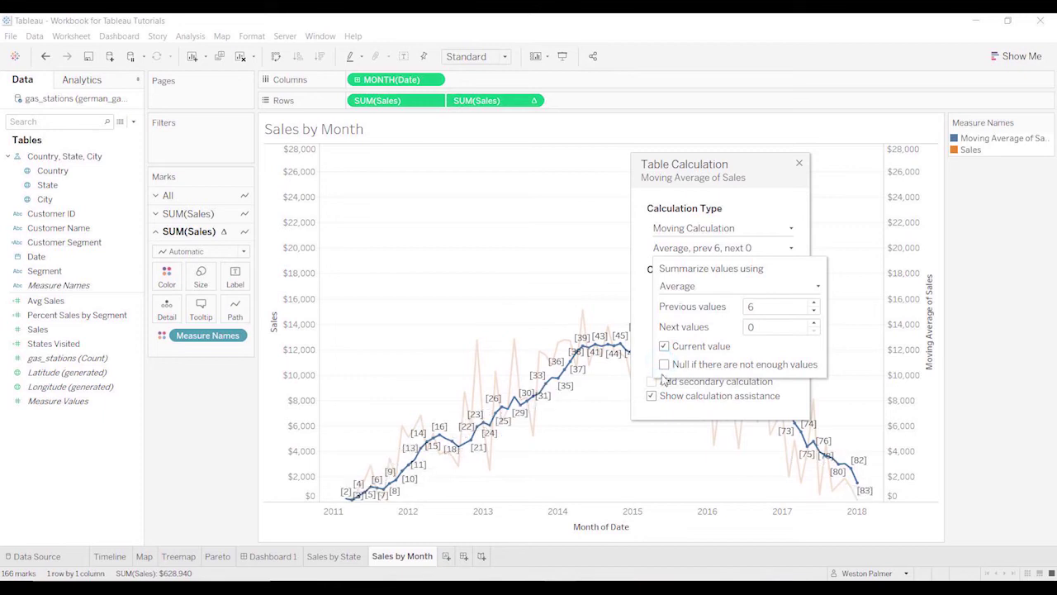
pyautogui.click(800, 206)
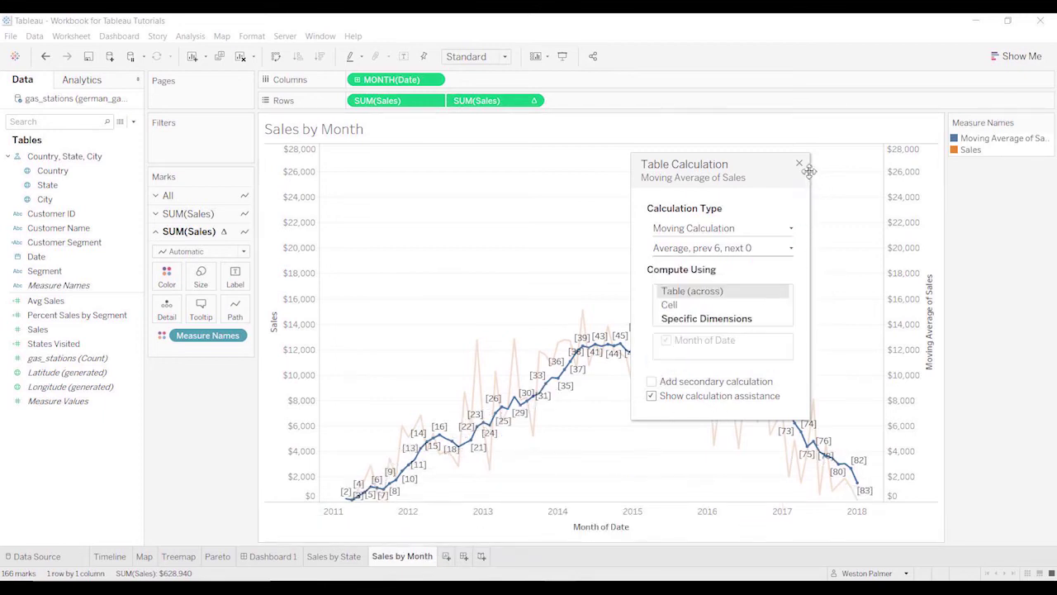
# - Save the moving-average pill to the Data pane as the field Moving Avg Sales 6M
pyautogui.click(800, 165)
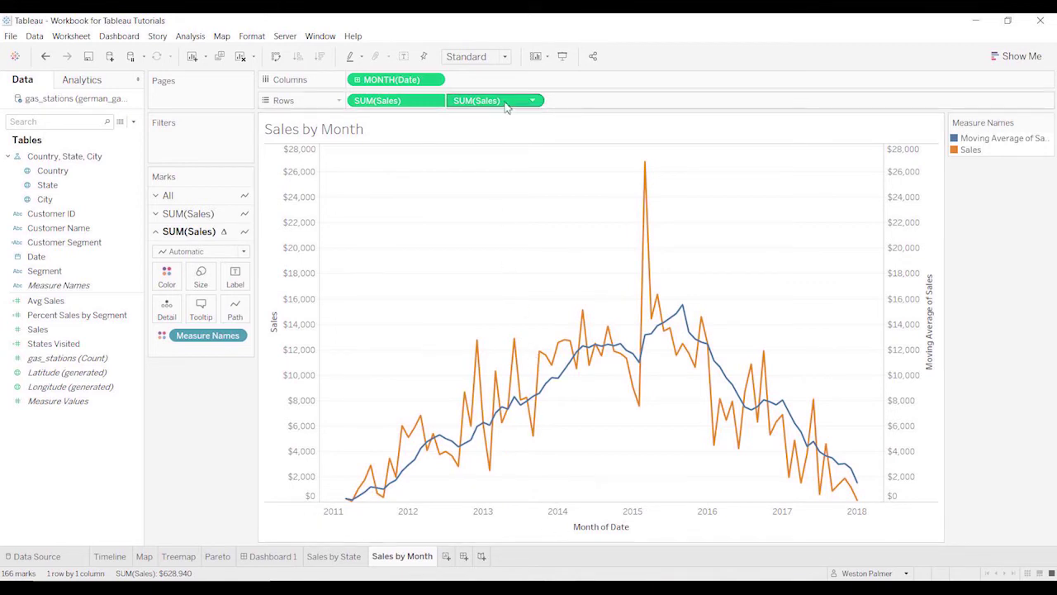
pyautogui.moveTo(491, 104); pyautogui.dragTo(47, 459)
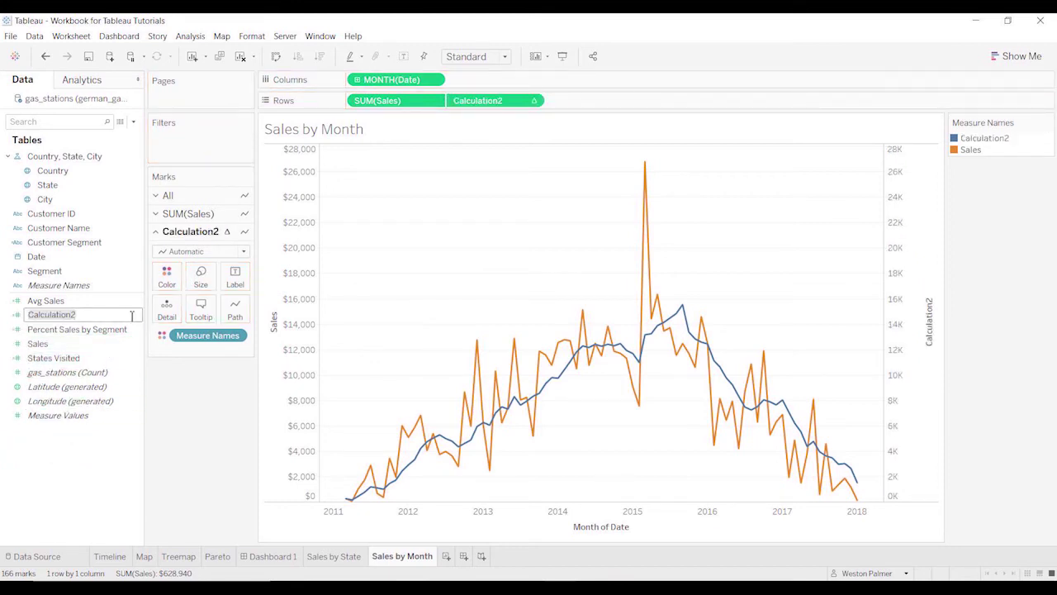
pyautogui.write('Moving Avg Sales 6M')
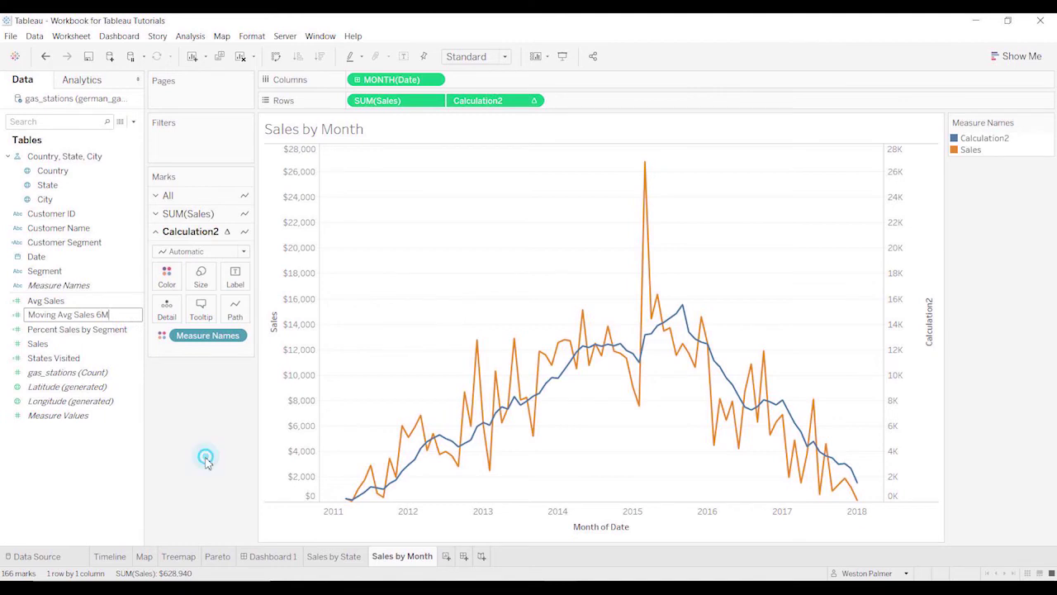
pyautogui.click(206, 456)
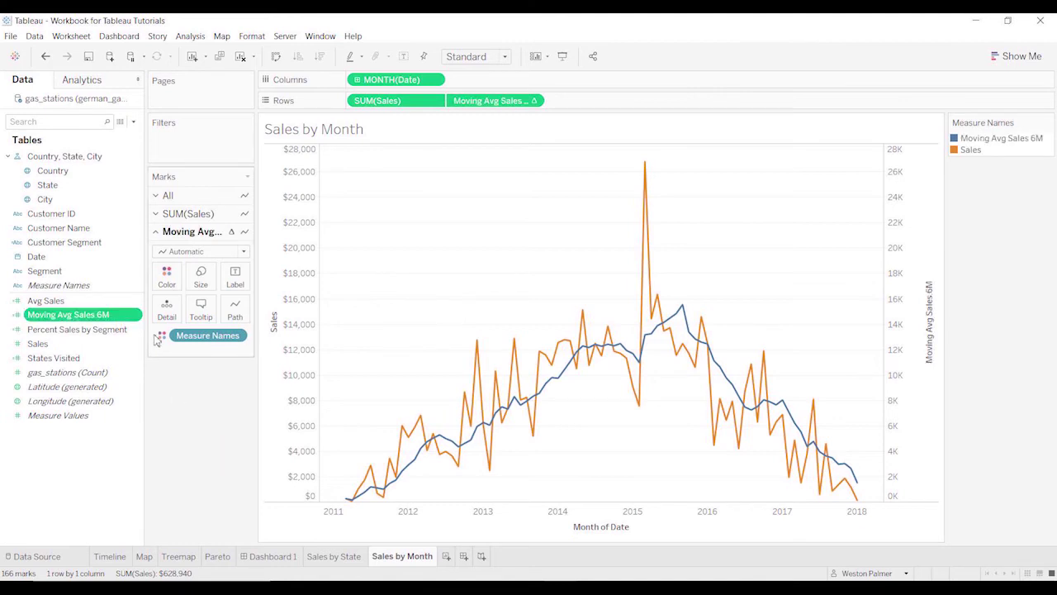
pyautogui.rightClick(136, 321)
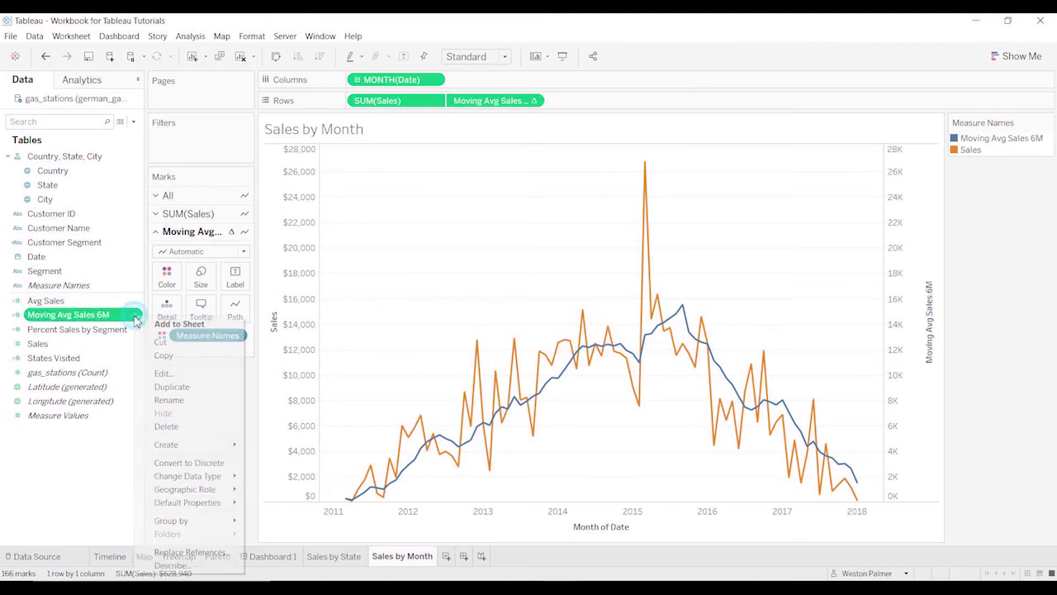
pyautogui.click(163, 373)
pyautogui.scroll(3, 458, 460)
pyautogui.scroll(1, 531, 467)
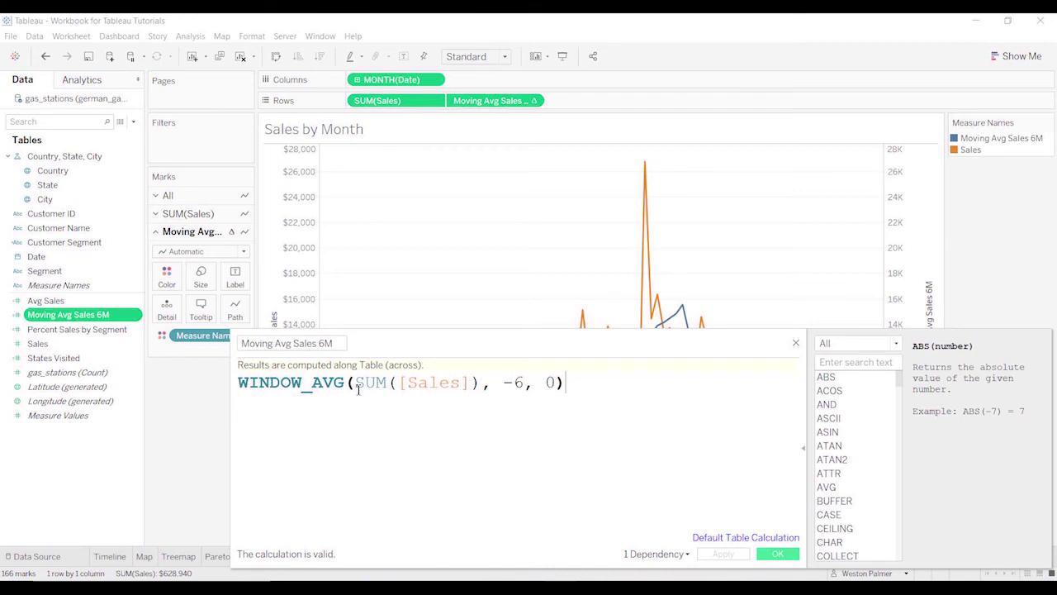
pyautogui.click(494, 382)
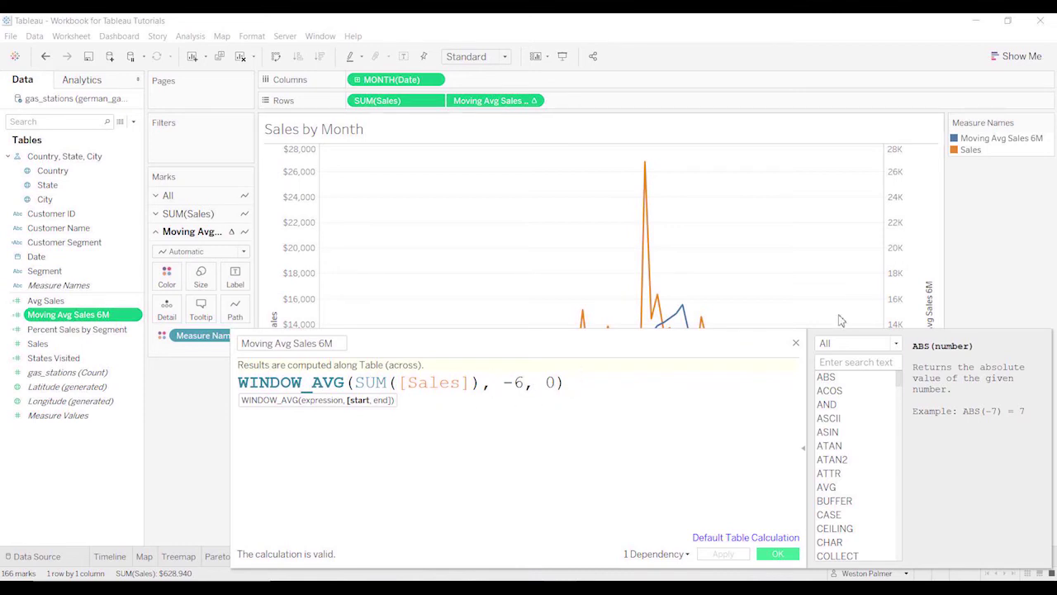
pyautogui.click(796, 344)
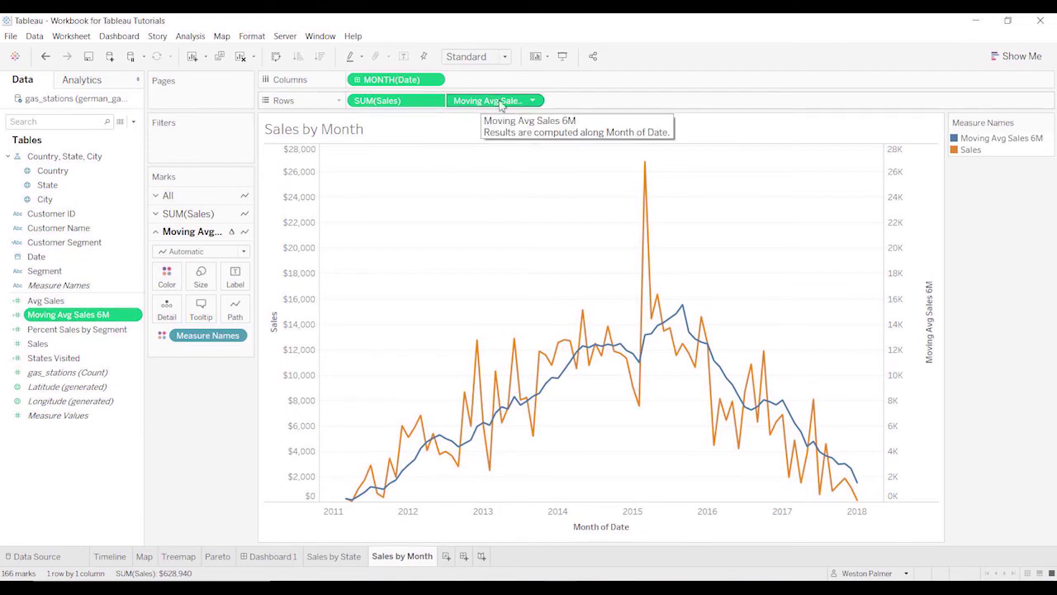
# - Replace Moving Avg Sales 6M on Rows with Sales as a Percent Difference quick table calculation
pyautogui.moveTo(498, 102); pyautogui.dragTo(213, 438)
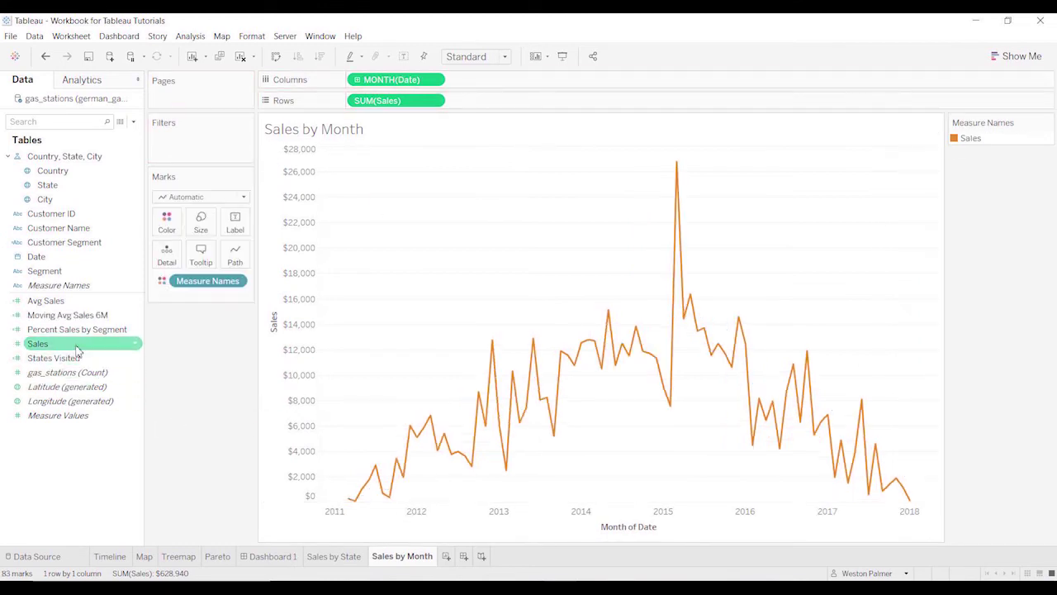
pyautogui.moveTo(38, 344); pyautogui.dragTo(538, 112)
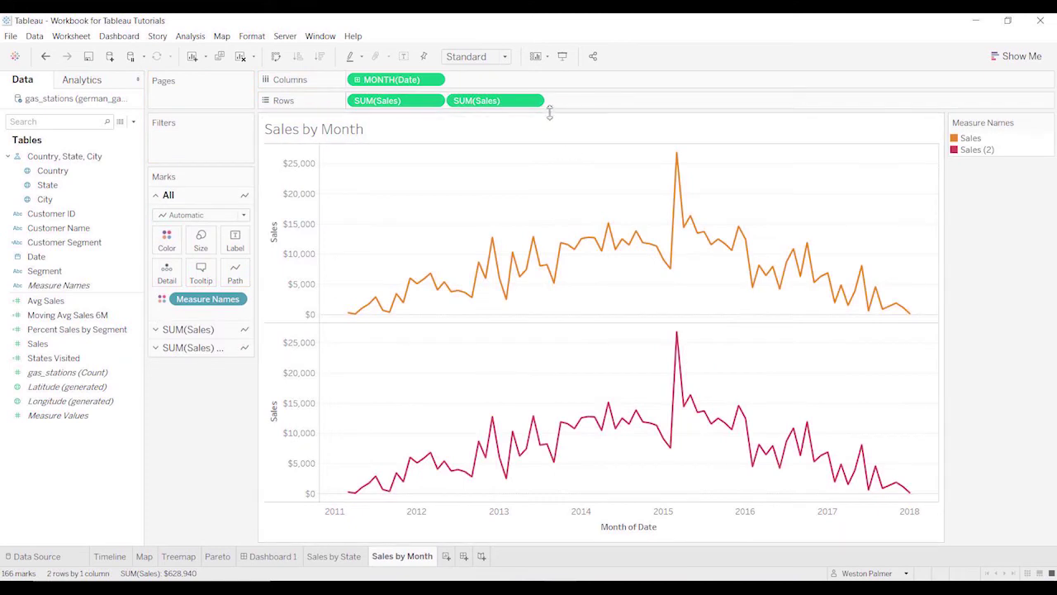
pyautogui.click(533, 101)
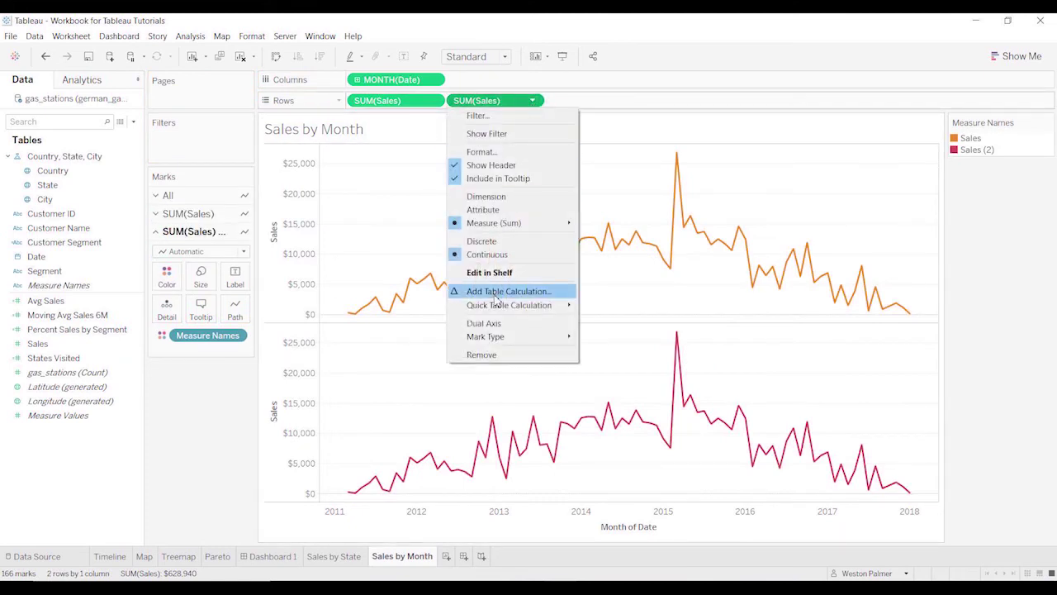
pyautogui.moveTo(519, 305)
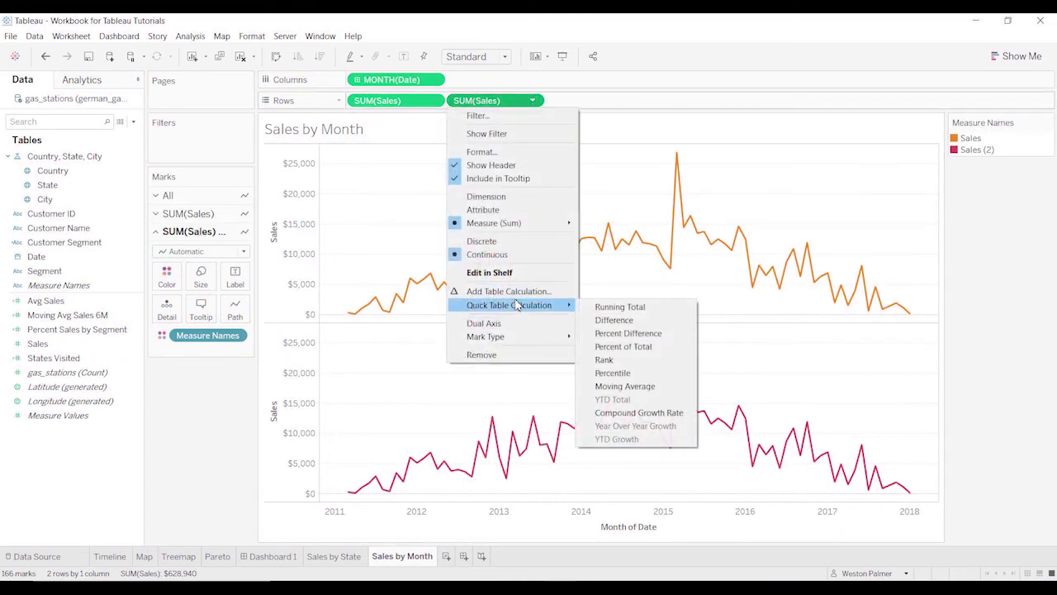
pyautogui.click(671, 334)
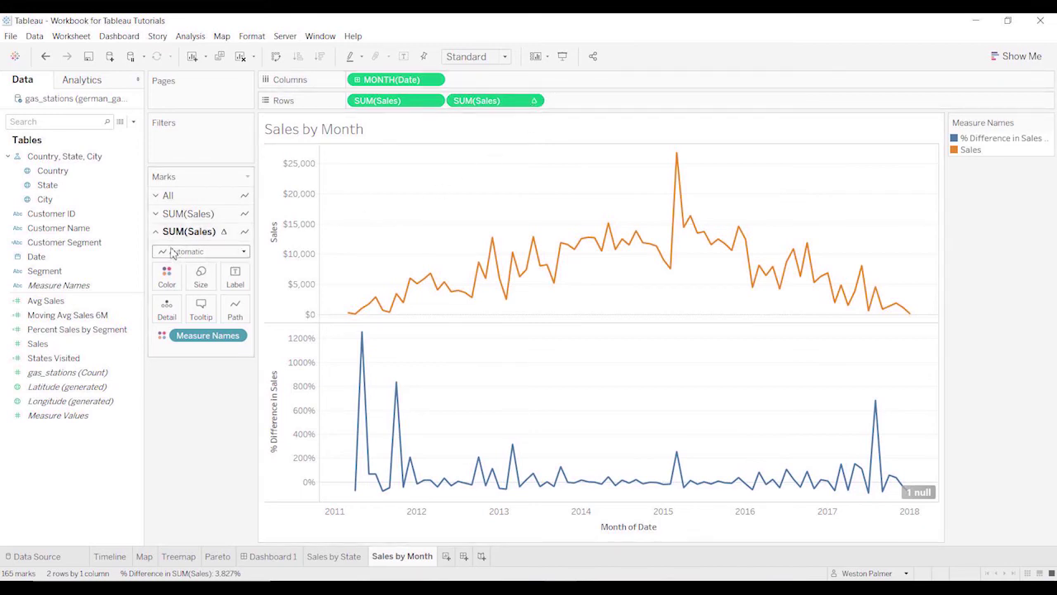
# - Set the % Difference chart's mark type to Bar and inspect the March 2015 peak
pyautogui.click(245, 257)
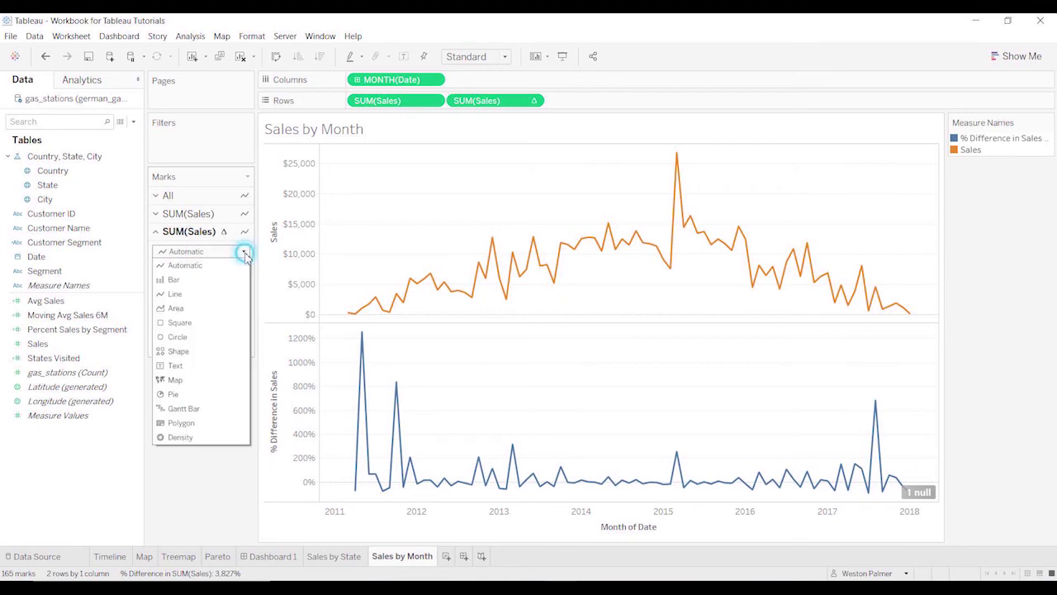
pyautogui.click(194, 278)
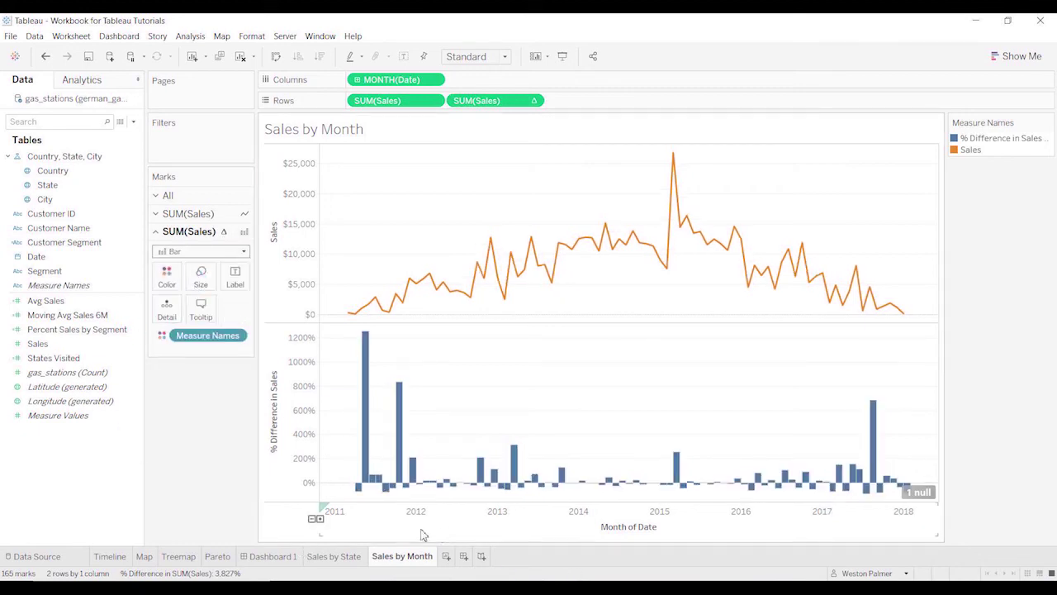
pyautogui.click(206, 472)
pyautogui.moveTo(673, 157)
pyautogui.click(673, 155)
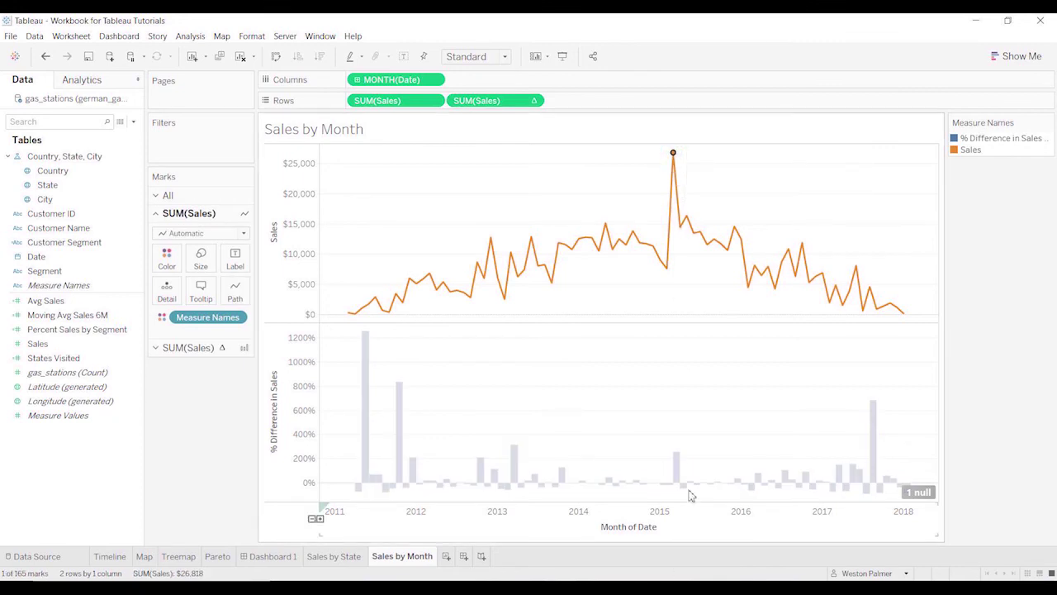
pyautogui.click(674, 156)
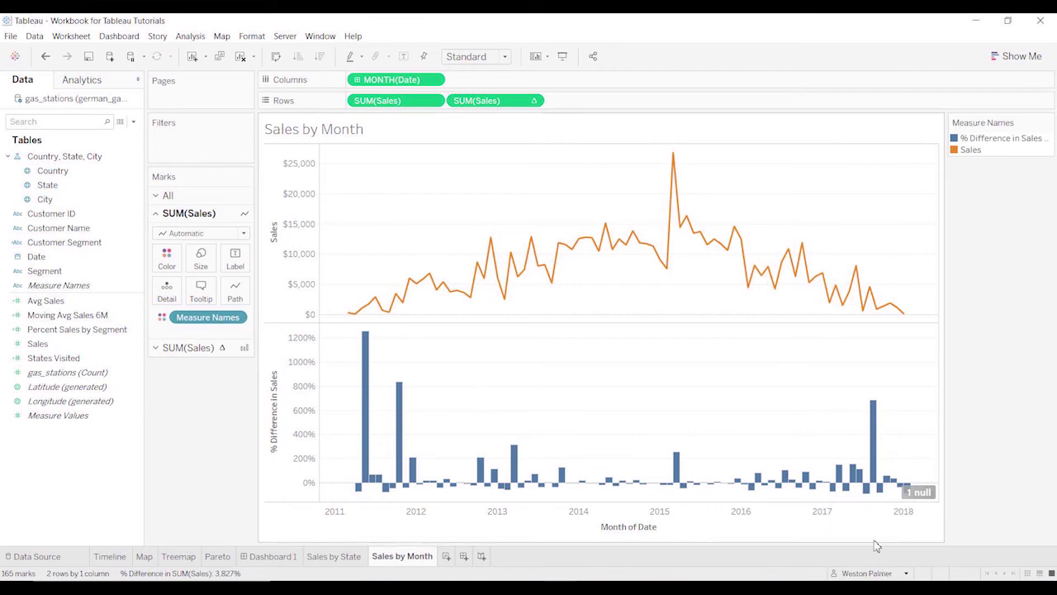
pyautogui.moveTo(367, 434)
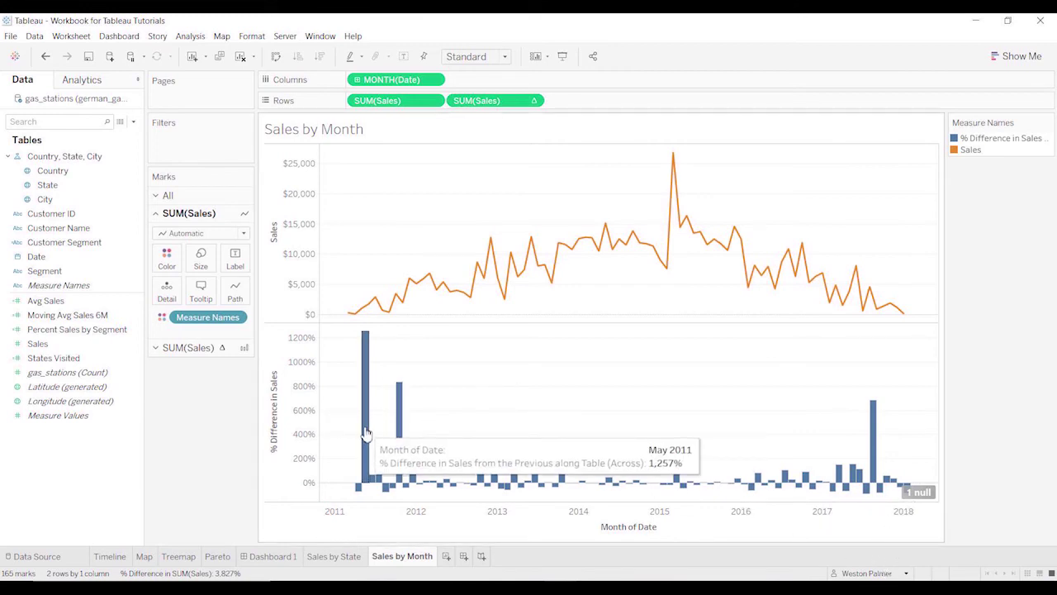
# - Change the lower chart's quick table calculation to Difference in Sales
pyautogui.click(537, 101)
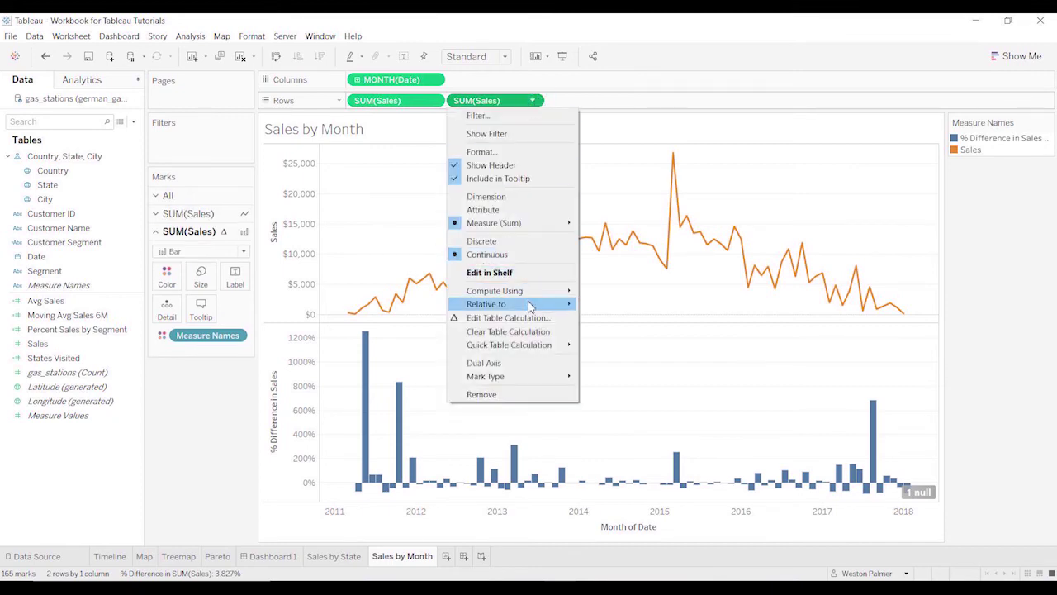
pyautogui.moveTo(531, 305)
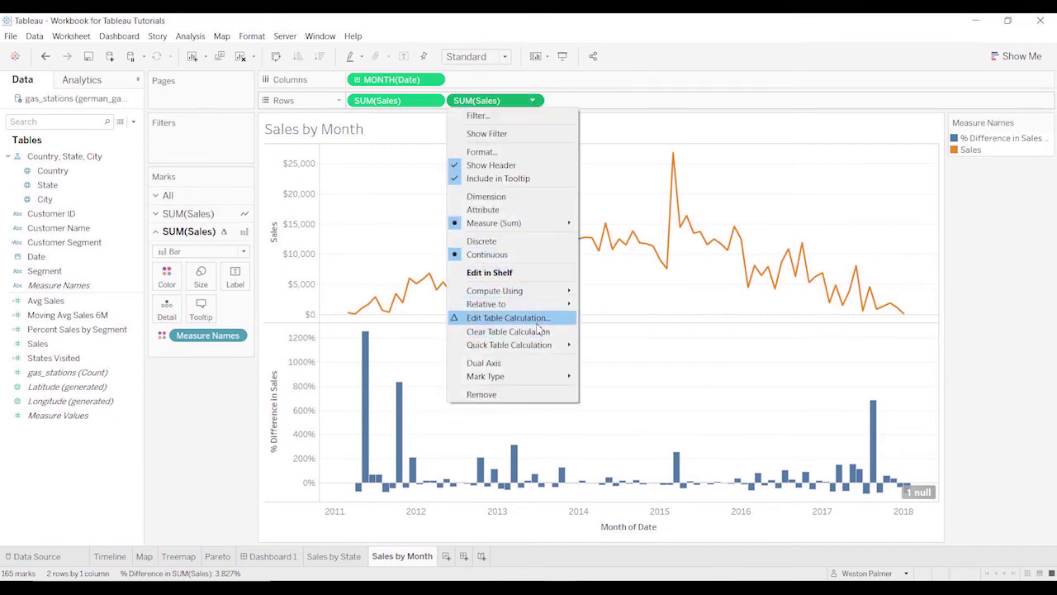
pyautogui.moveTo(556, 347)
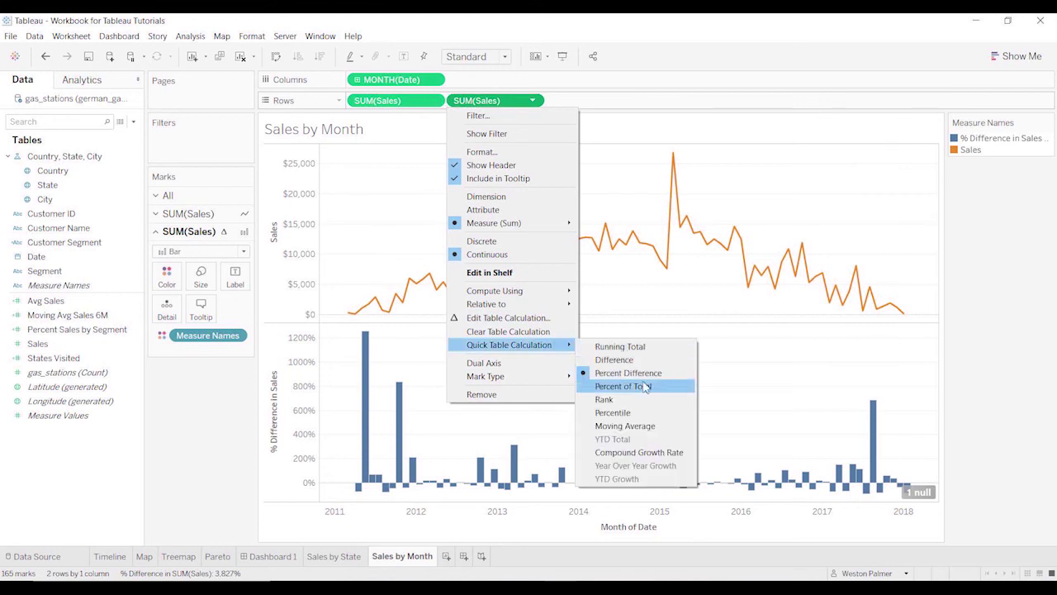
pyautogui.click(616, 360)
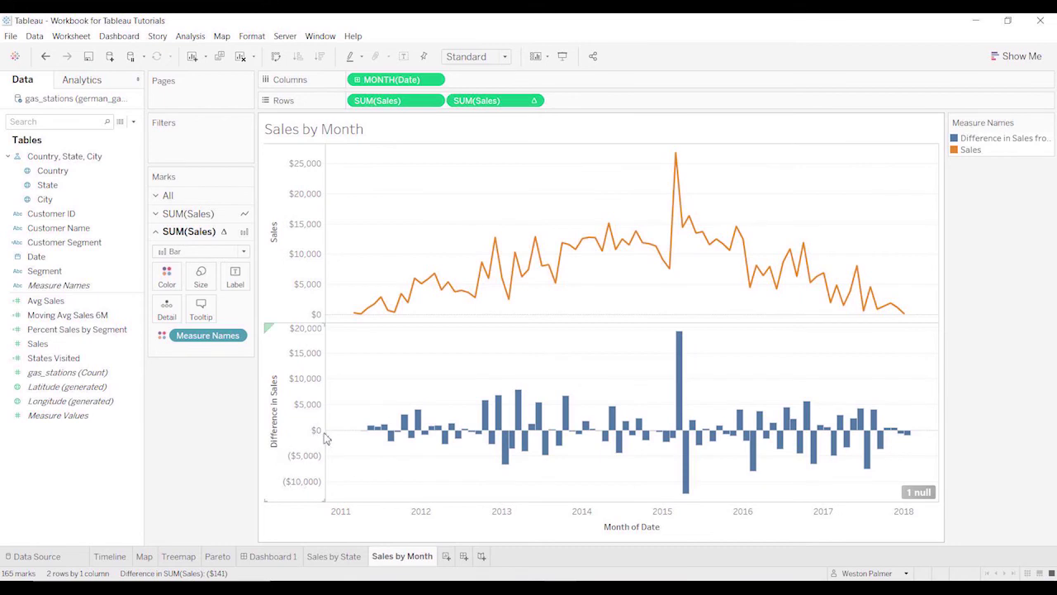
# - Switch the lower chart's quick table calculation to Running Total
pyautogui.click(535, 101)
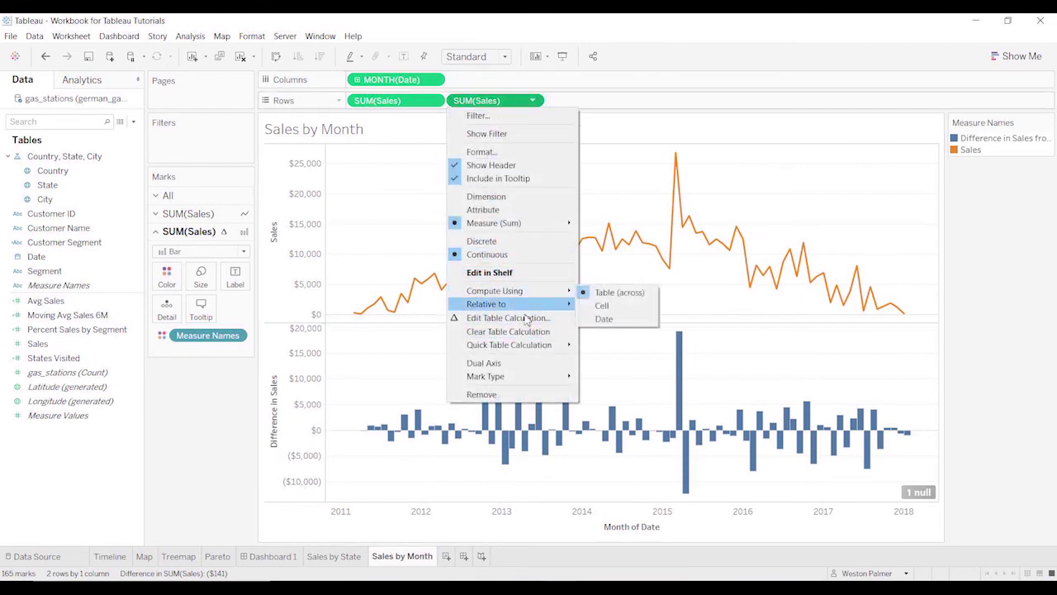
pyautogui.moveTo(535, 347)
pyautogui.click(615, 345)
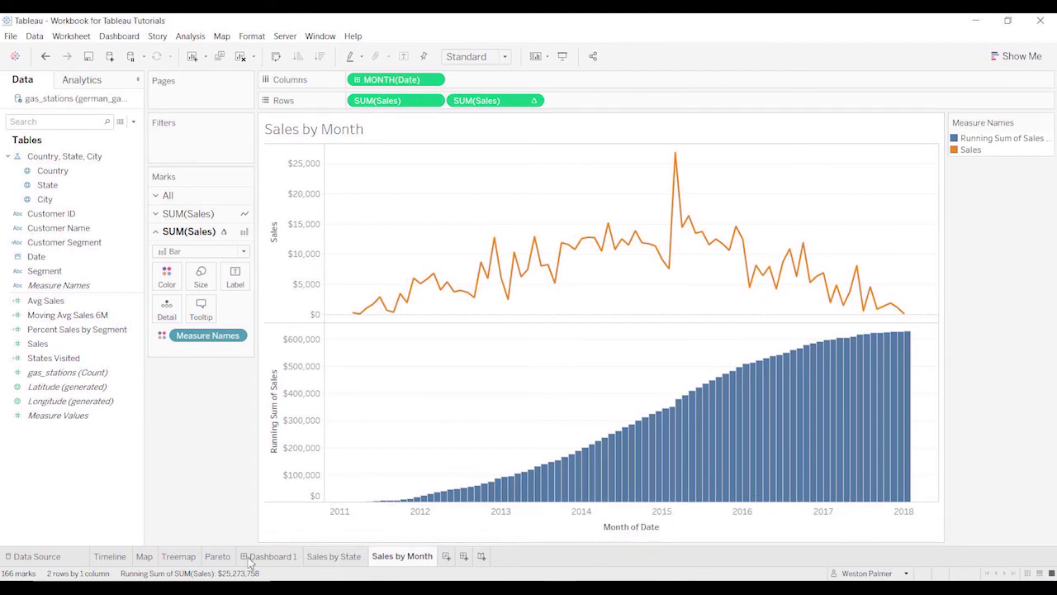
# - On the Pareto sheet, review the Avg Sales formula WINDOW_AVG(sum([Sales])) and close it unchanged
pyautogui.click(220, 557)
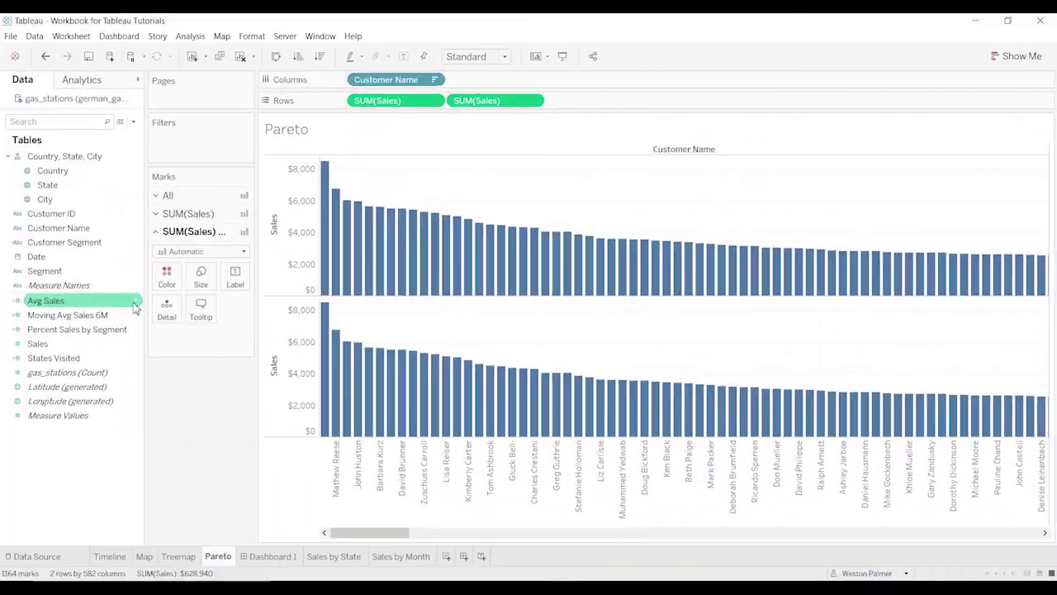
pyautogui.rightClick(134, 304)
pyautogui.click(164, 360)
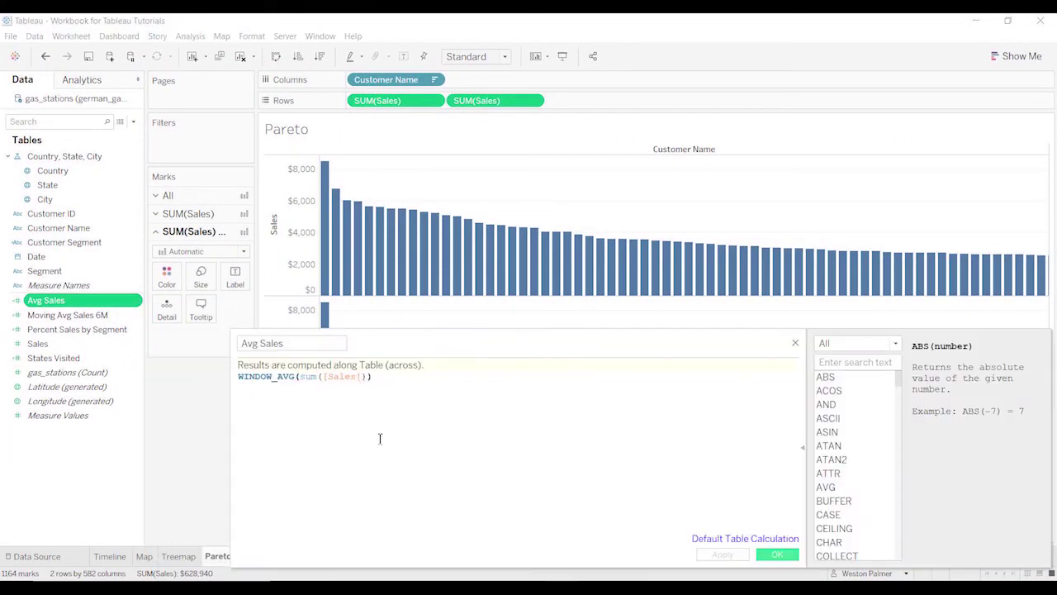
pyautogui.keyDown('ctrl'); pyautogui.scroll(4, 393, 440); pyautogui.keyUp('ctrl')
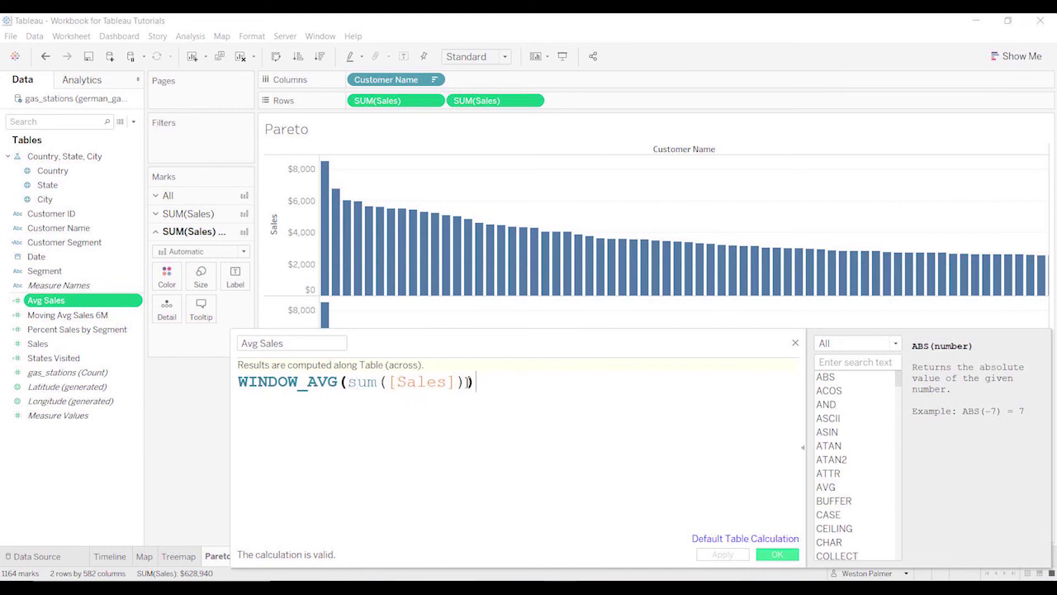
pyautogui.click(466, 382)
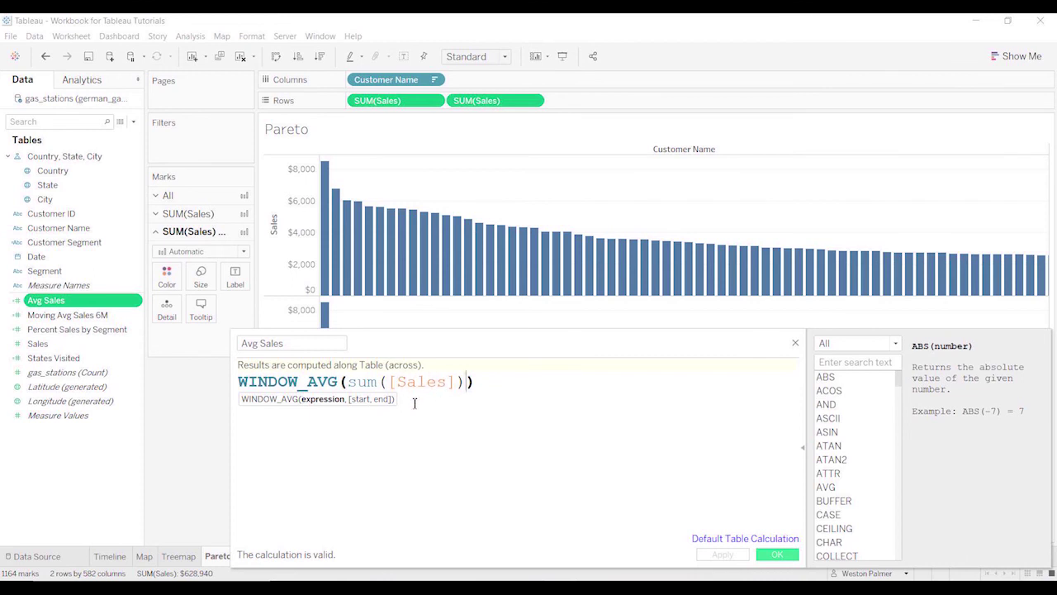
pyautogui.click(796, 342)
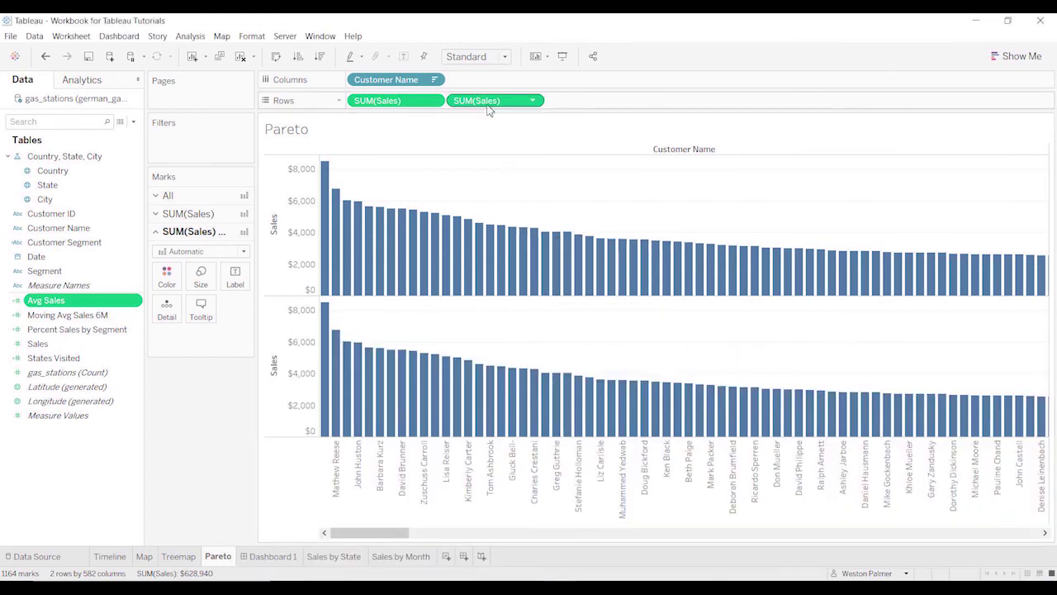
# - Replace the second SUM(Sales) with Avg Sales and draw it as a Line mark at about 1,081
pyautogui.moveTo(337, 168)
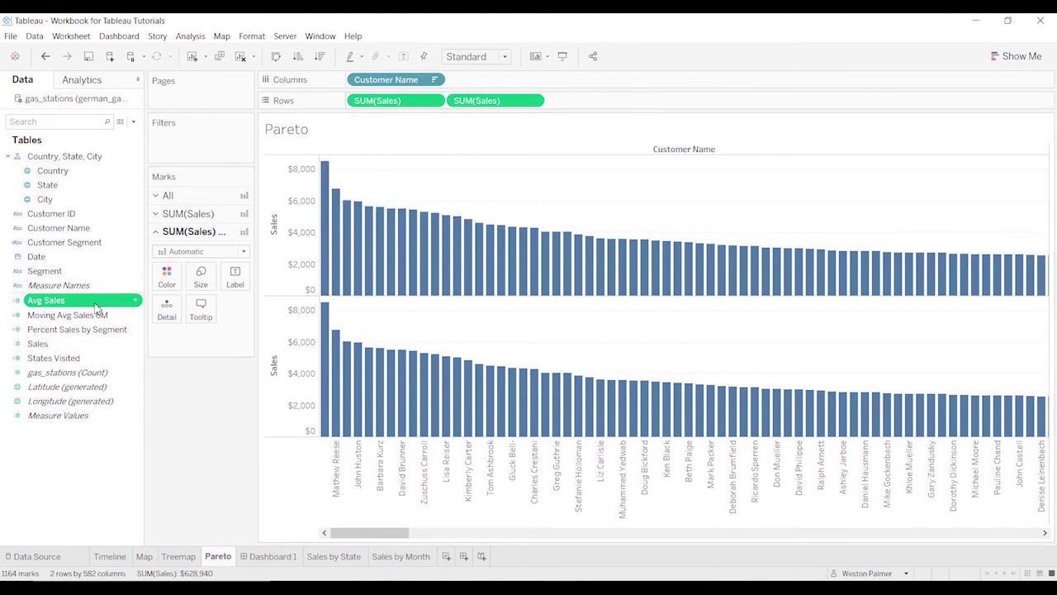
pyautogui.moveTo(98, 304); pyautogui.dragTo(512, 108)
pyautogui.moveTo(411, 329)
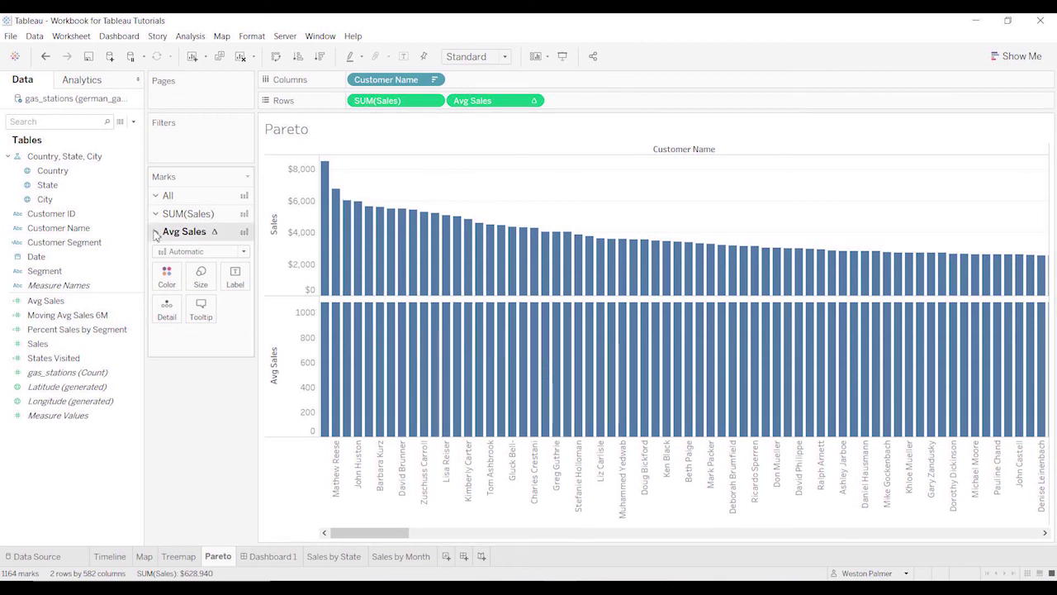
pyautogui.click(237, 255)
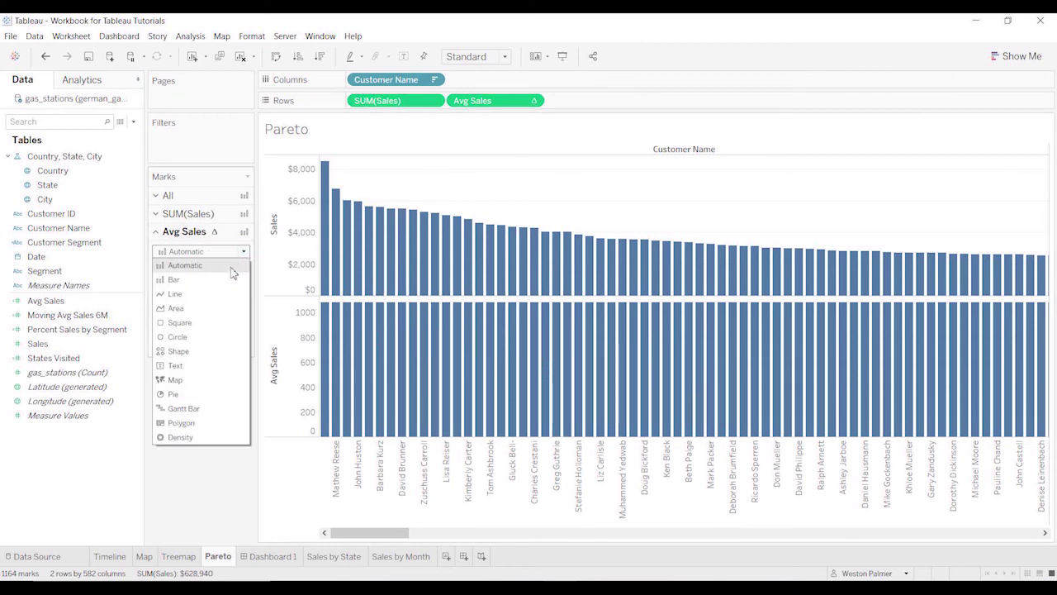
pyautogui.click(220, 293)
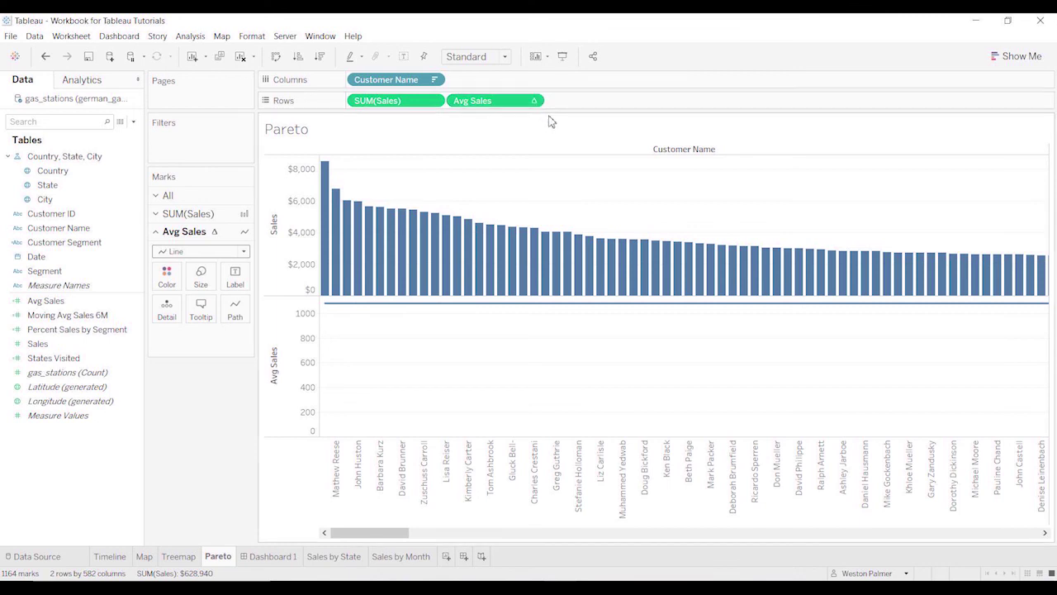
pyautogui.click(90, 303)
pyautogui.moveTo(542, 318)
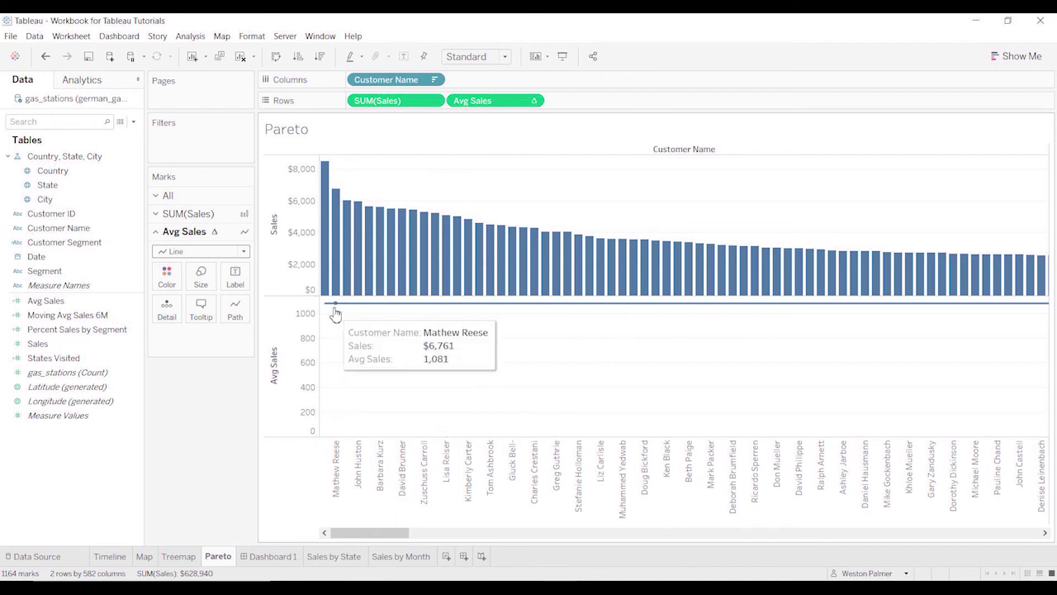
pyautogui.moveTo(336, 312)
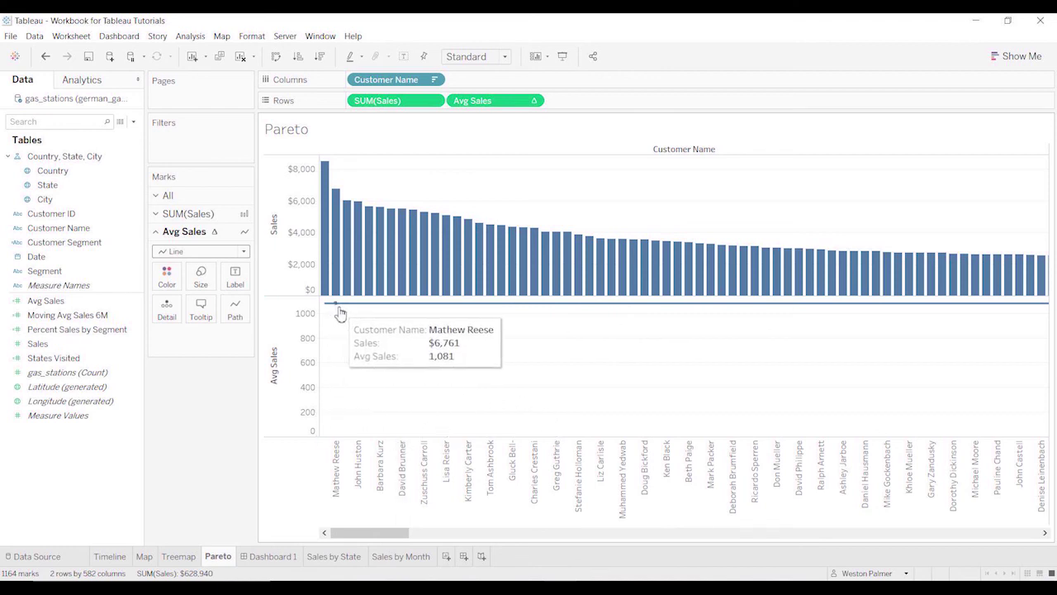
# - Add an Average reference line on the Sales axis, labelled with its value $1,081
pyautogui.rightClick(317, 271)
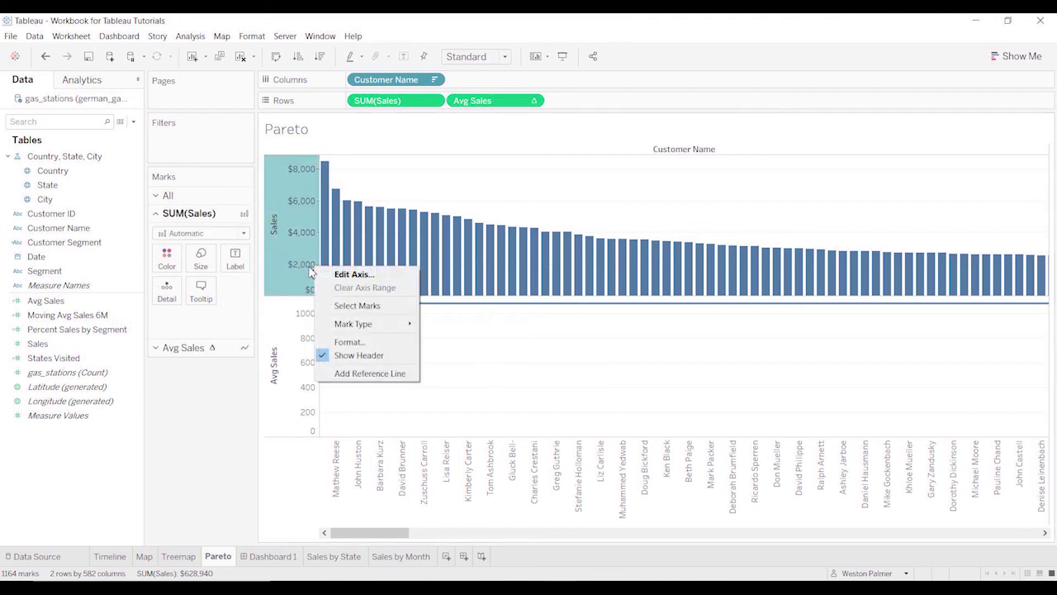
pyautogui.click(350, 374)
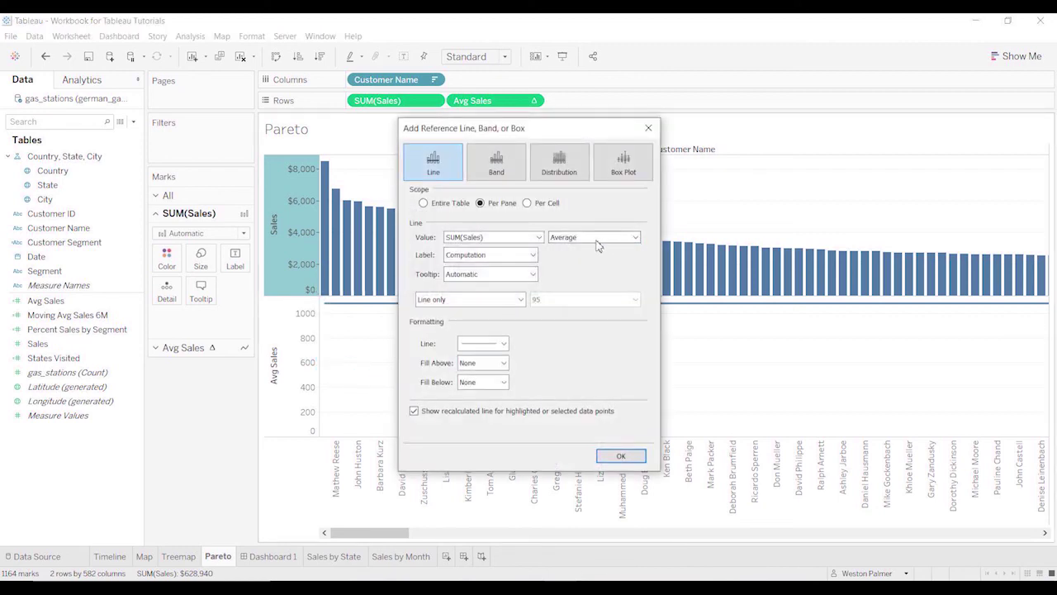
pyautogui.click(533, 255)
pyautogui.click(494, 275)
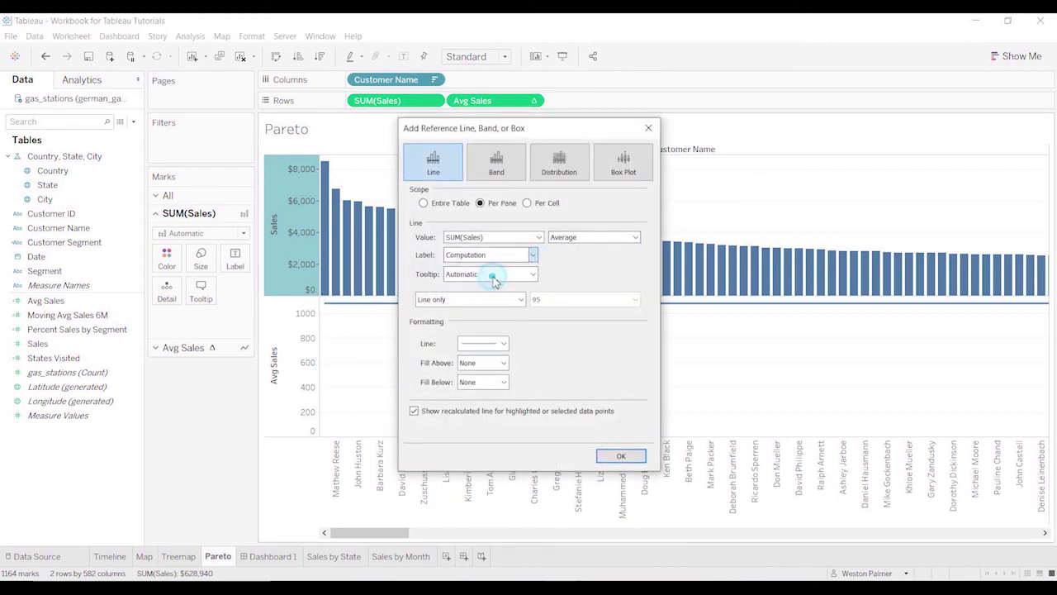
pyautogui.click(621, 456)
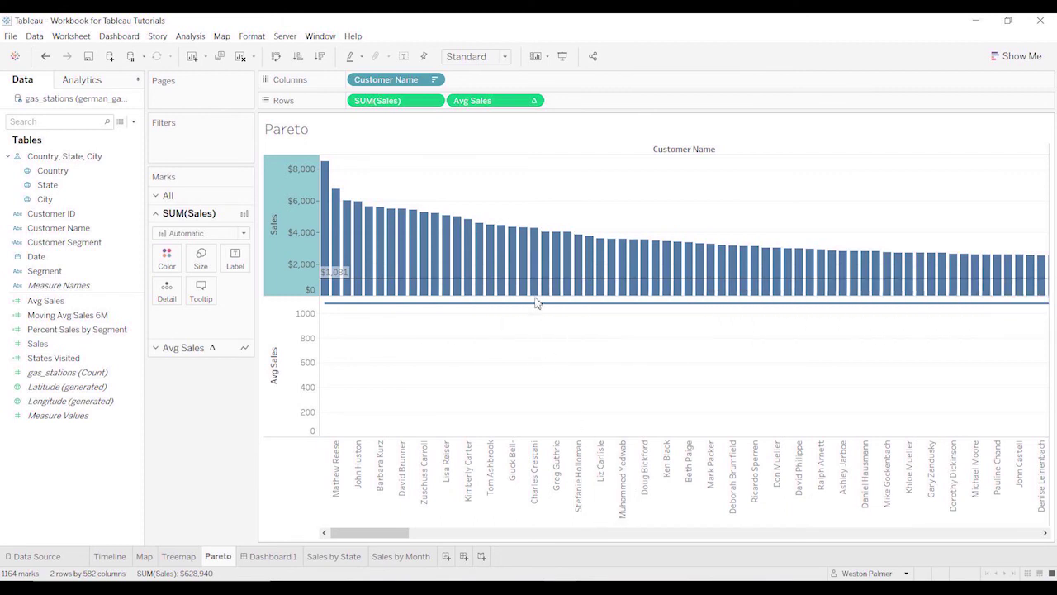
pyautogui.moveTo(535, 310)
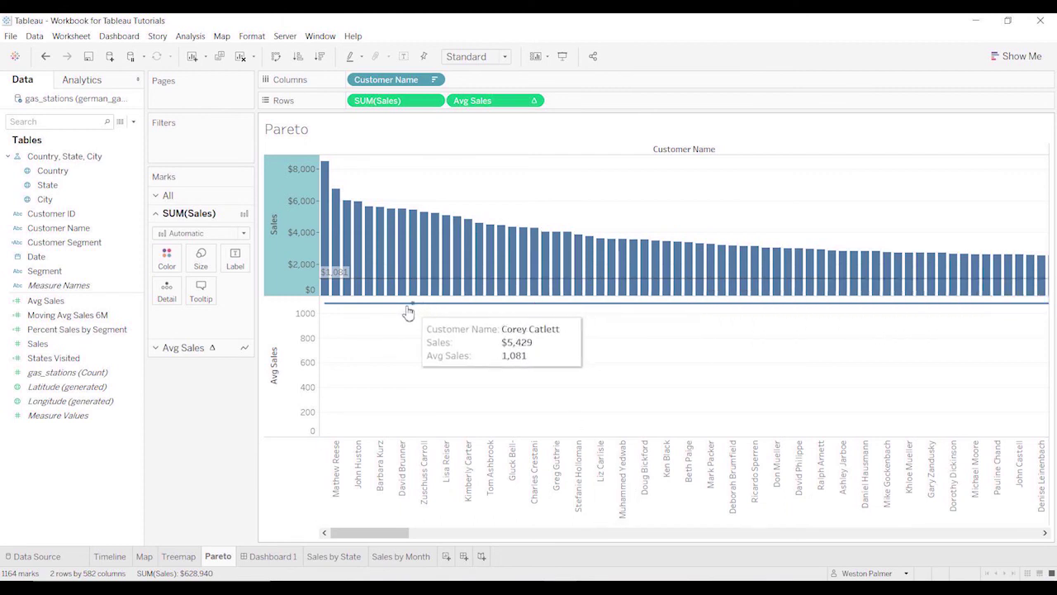